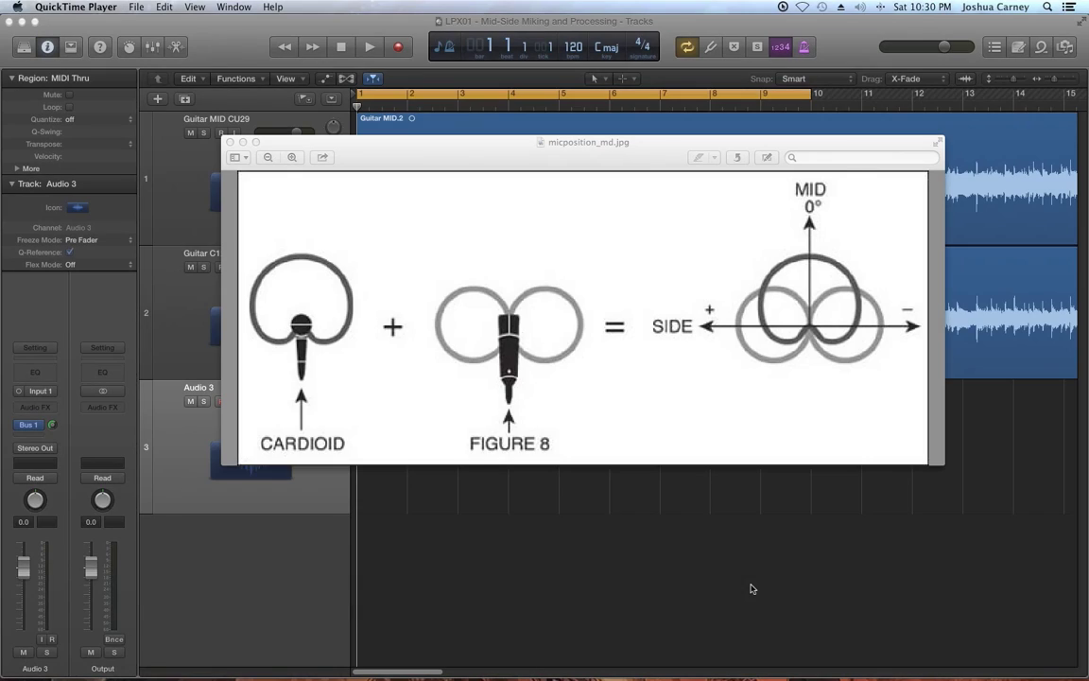
Bring the micposition_md.jpg mid-side microphone diagram to the front in Preview.
{"action": "left_click", "coordinate": [742, 392]}
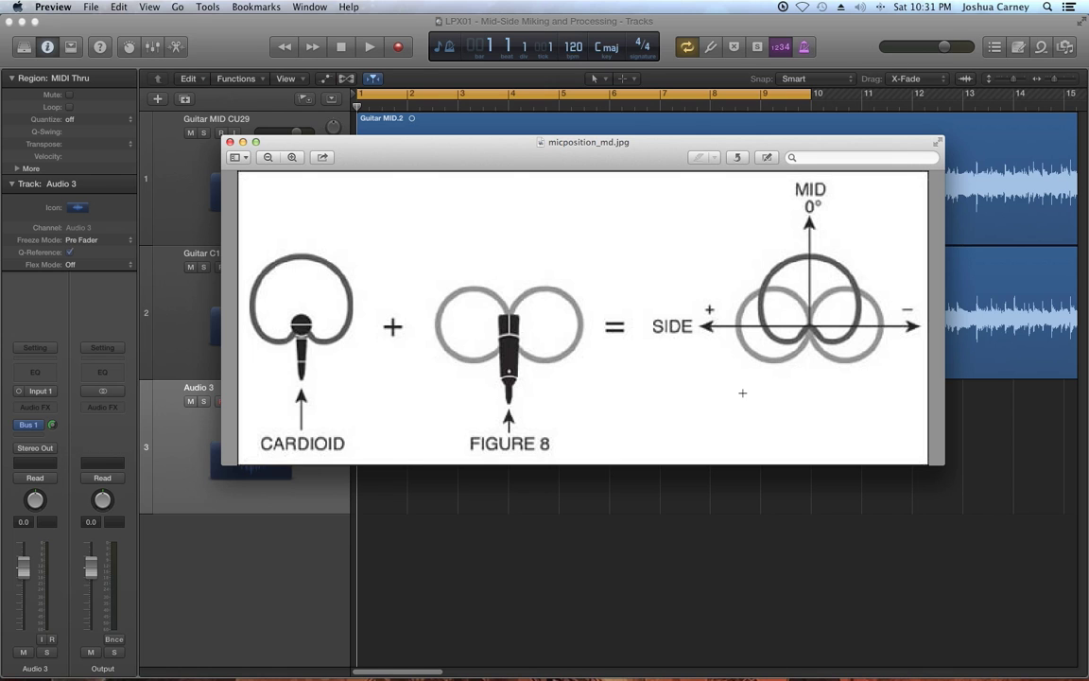
Close micposition_md.jpg and move the CU29-C12.jpg mic setup photo window to the left.
{"action": "left_click", "coordinate": [229, 142]}
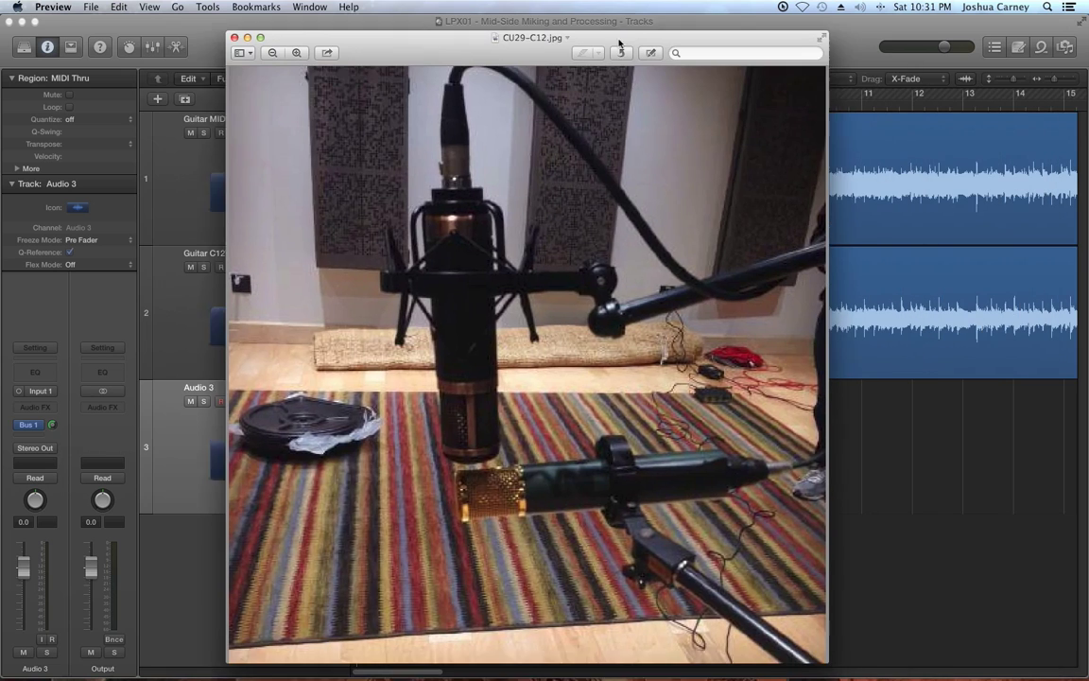
{"action": "left_click_drag", "start_coordinate": [618, 32], "coordinate": [510, 21]}
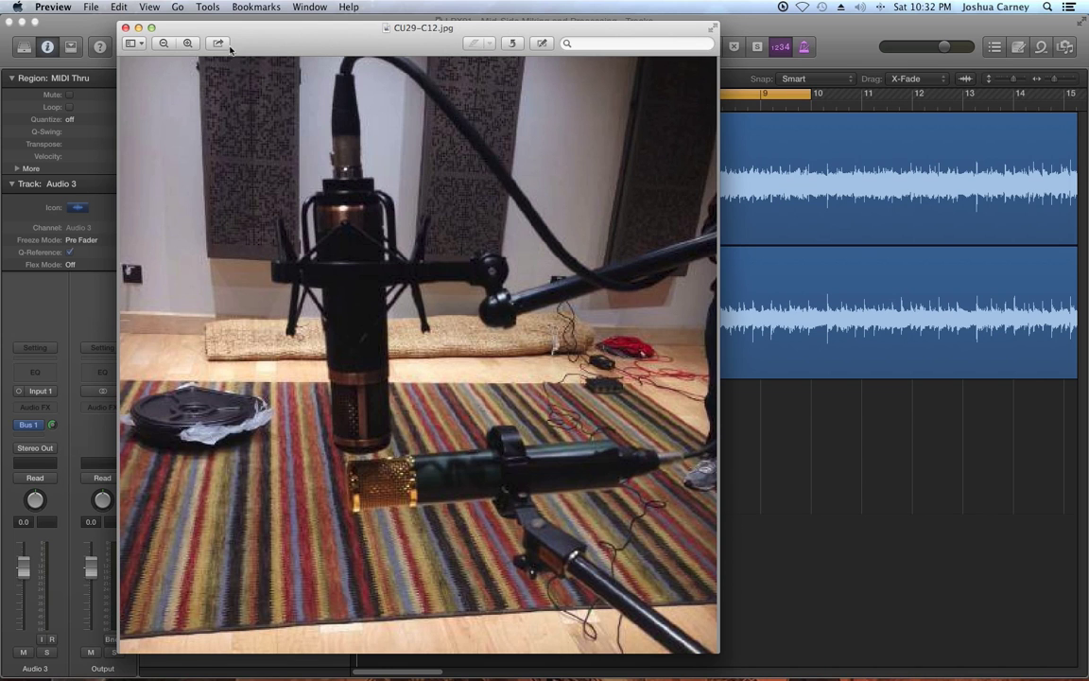
Close the CU29-C12 photo, move the mid_side_panning.gif window left, then return to the Logic session.
{"action": "left_click", "coordinate": [127, 28]}
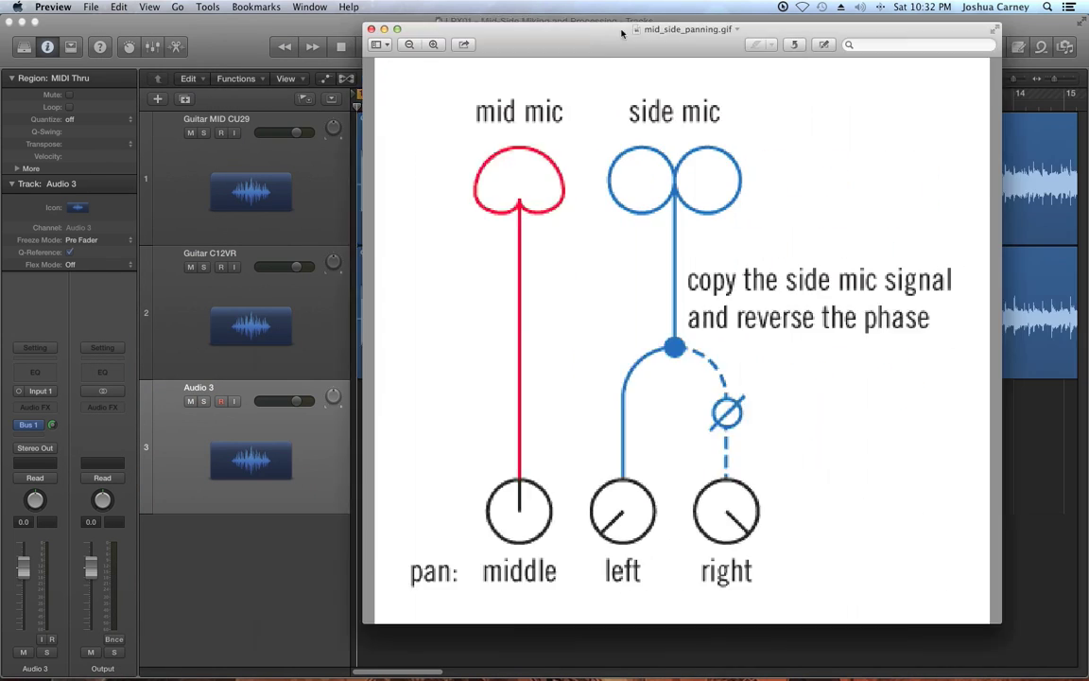
{"action": "left_click_drag", "start_coordinate": [600, 37], "coordinate": [385, 52]}
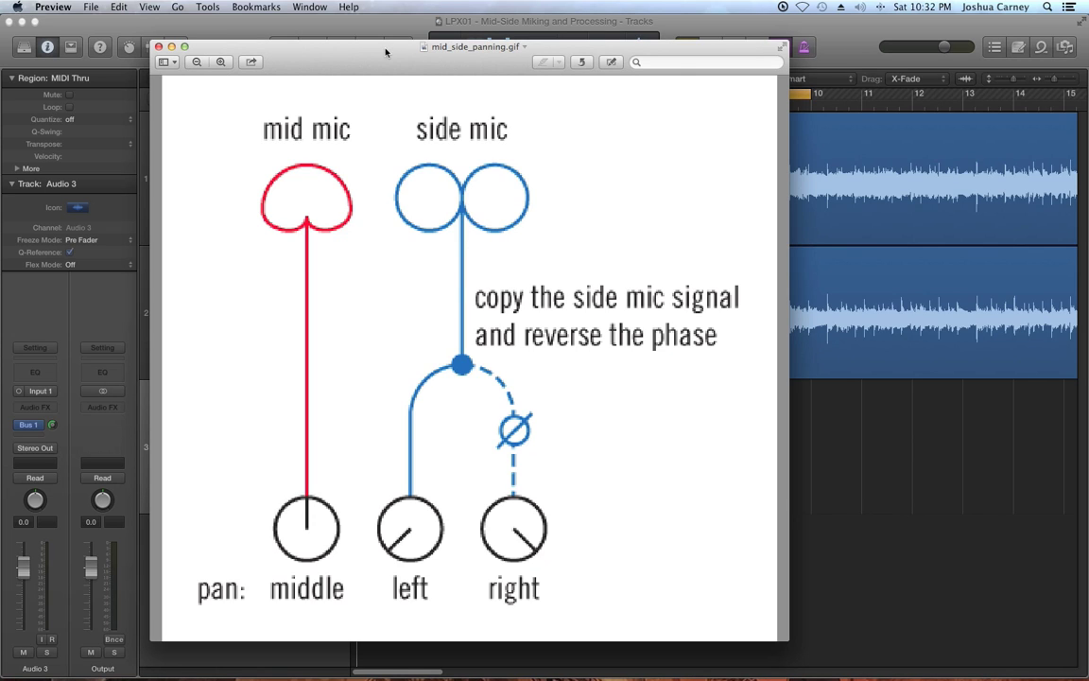
{"action": "left_click", "coordinate": [212, 22]}
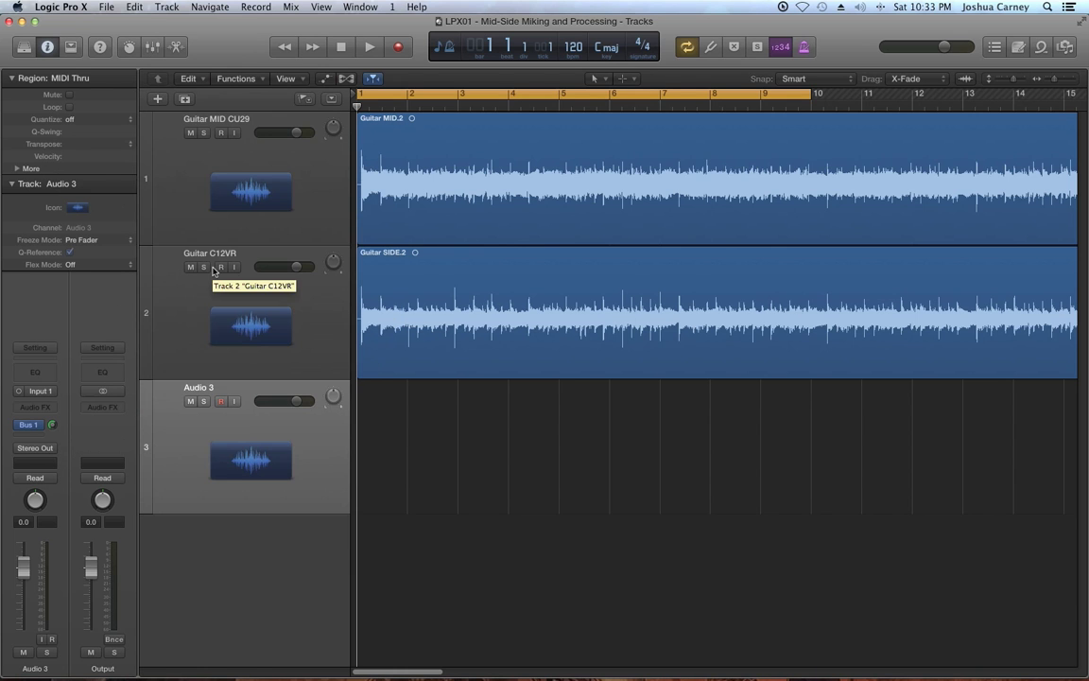
Check the Guitar MID and SIDE tracks in the Mixer, close it, and start playback.
{"action": "key", "text": "super+2"}
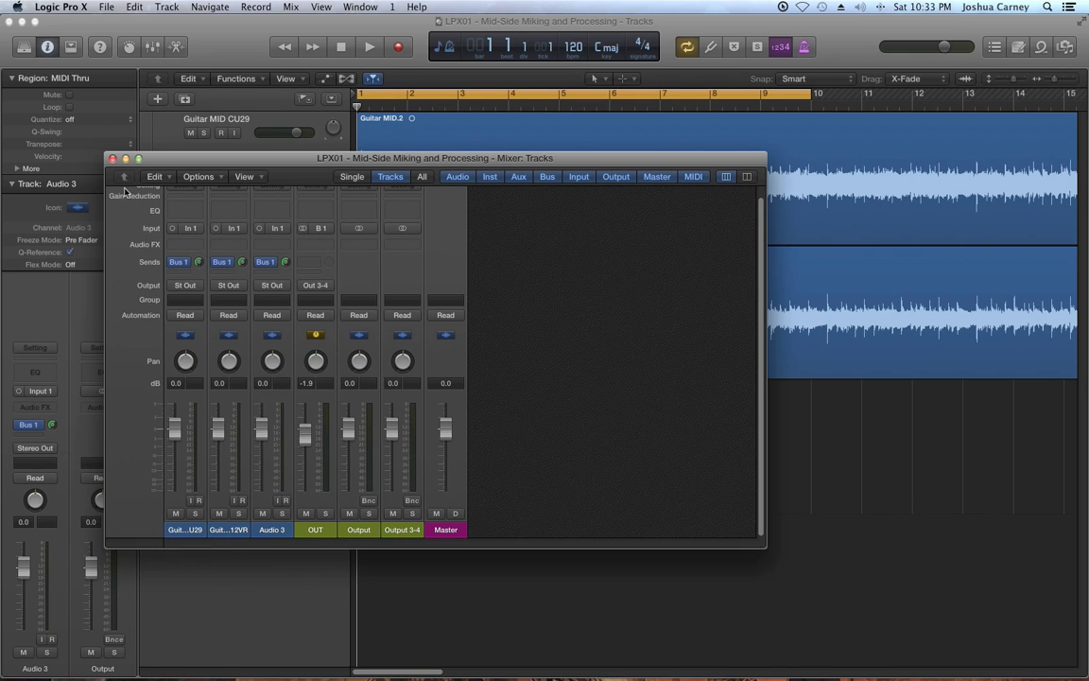
{"action": "left_click", "coordinate": [112, 158]}
{"action": "key", "text": "space"}
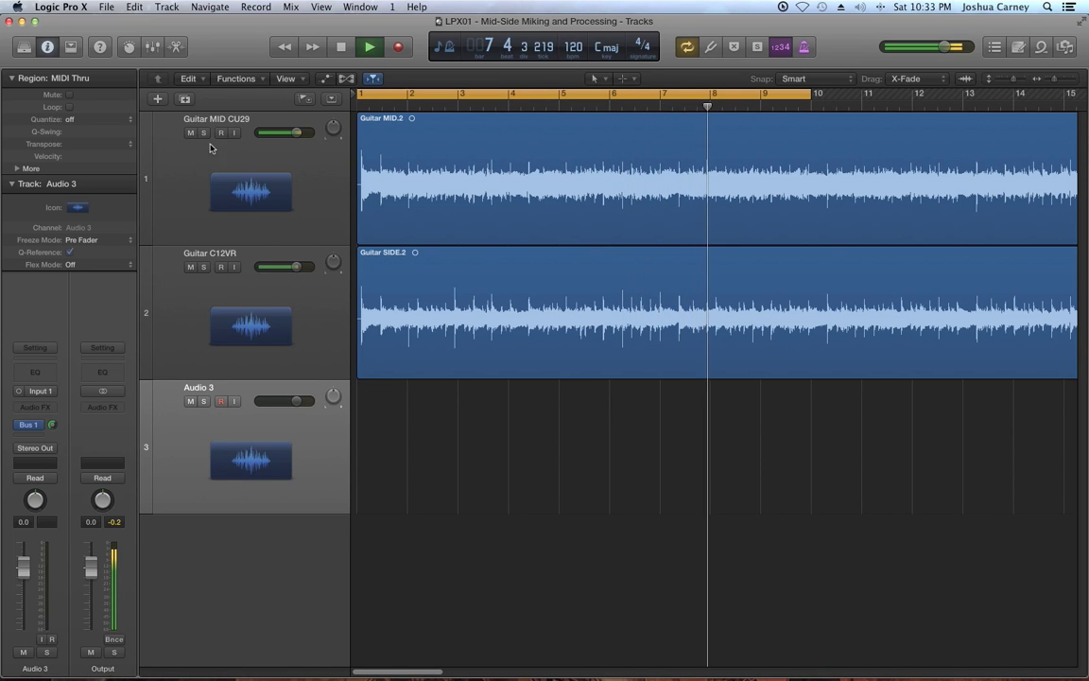
Play the Guitar MID CU29 track soloed, then stop.
{"action": "key", "text": "space"}
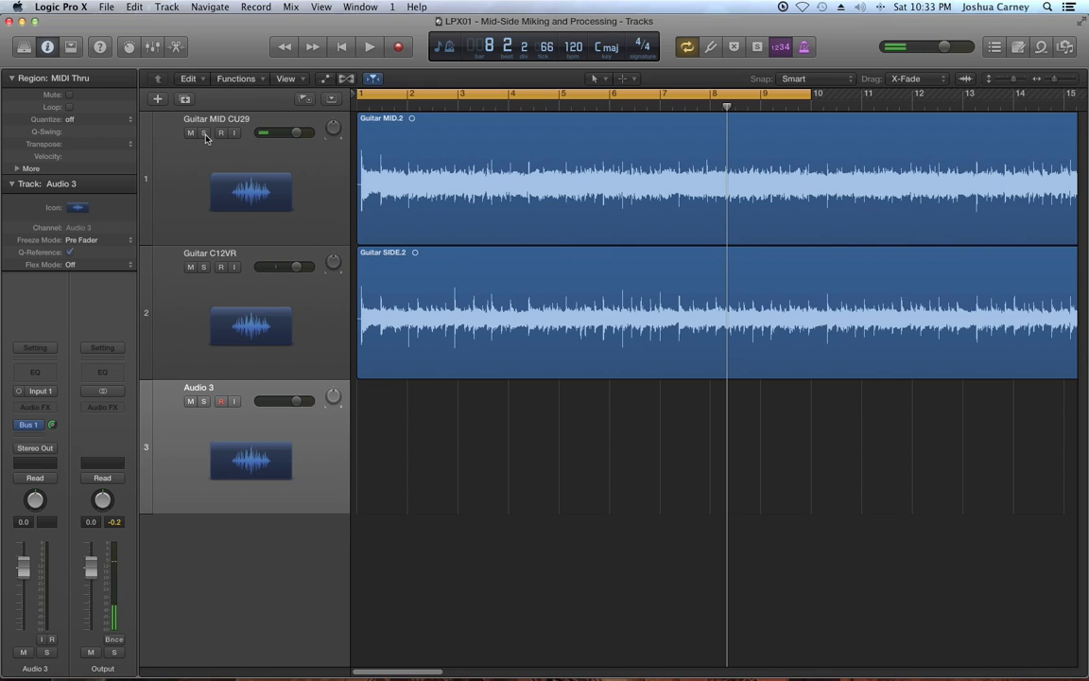
{"action": "left_click", "coordinate": [203, 133]}
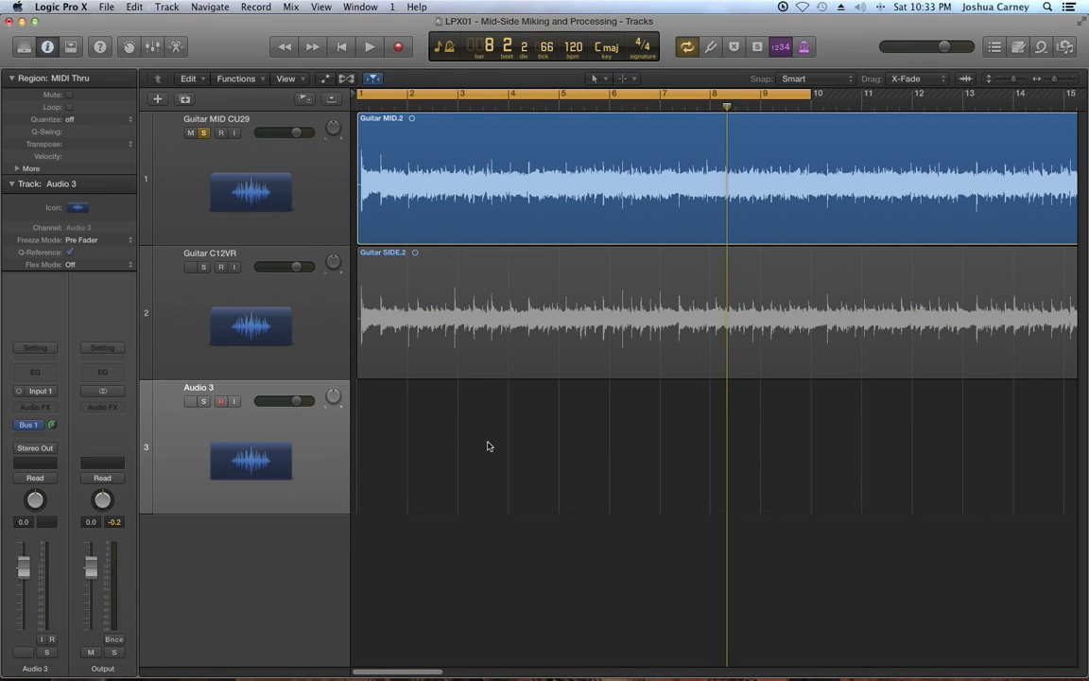
{"action": "key", "text": "space"}
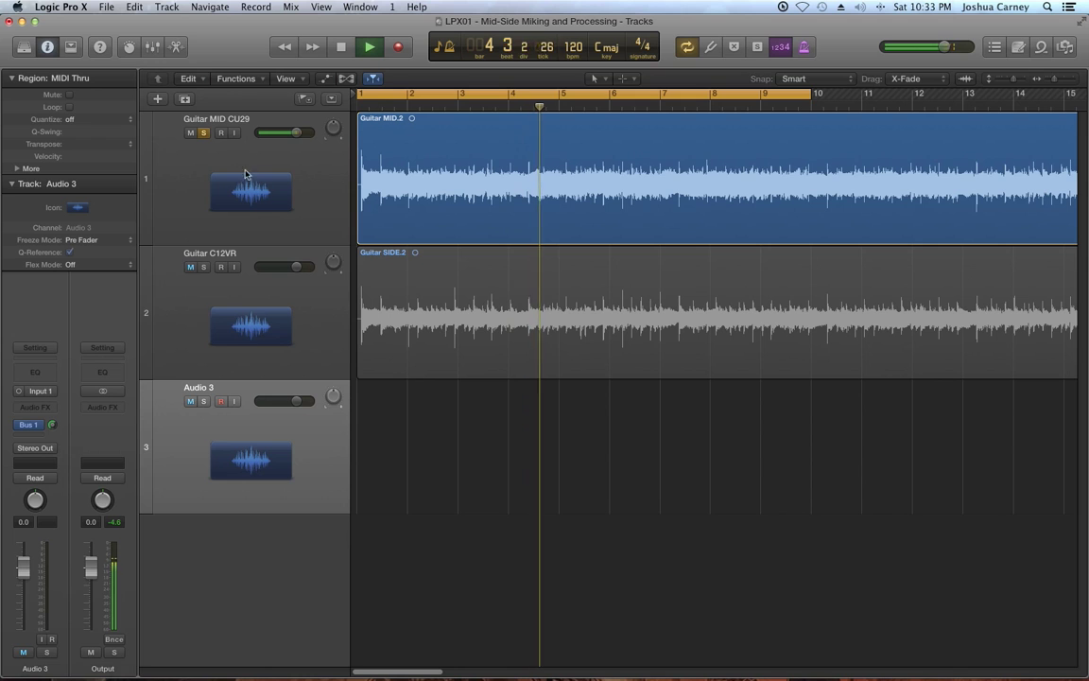
{"action": "key", "text": "space"}
Play the Guitar C12VR side track soloed from the start, then stop and unsolo it.
{"action": "key", "text": "ctrl+alt+super+s"}
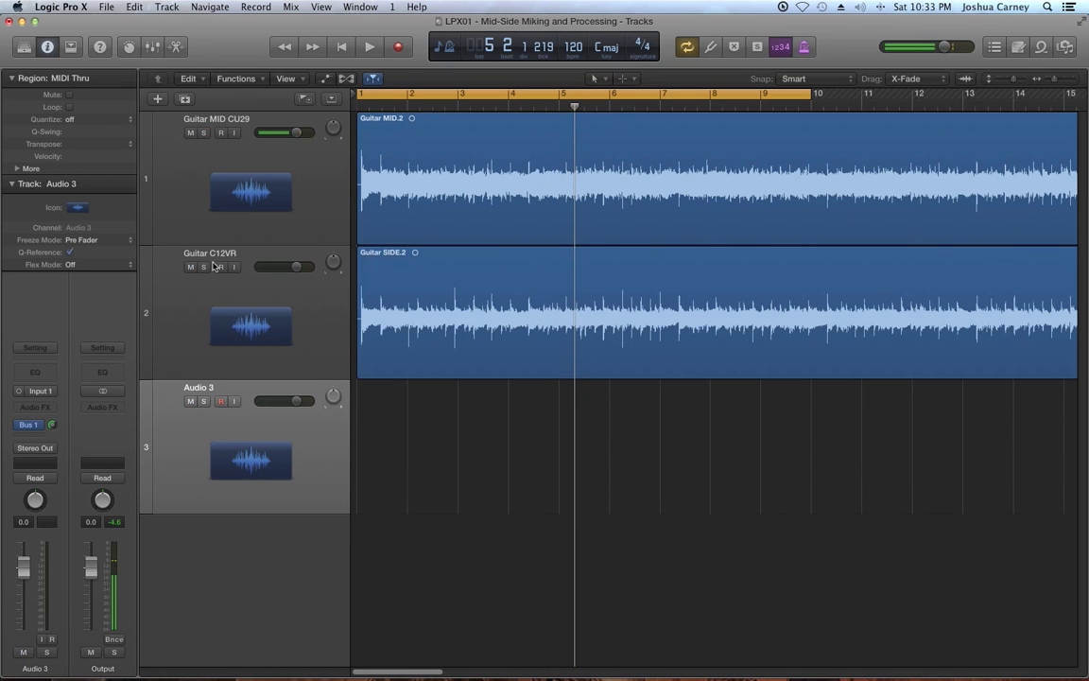
{"action": "left_click", "coordinate": [203, 266]}
{"action": "key", "text": "Return"}
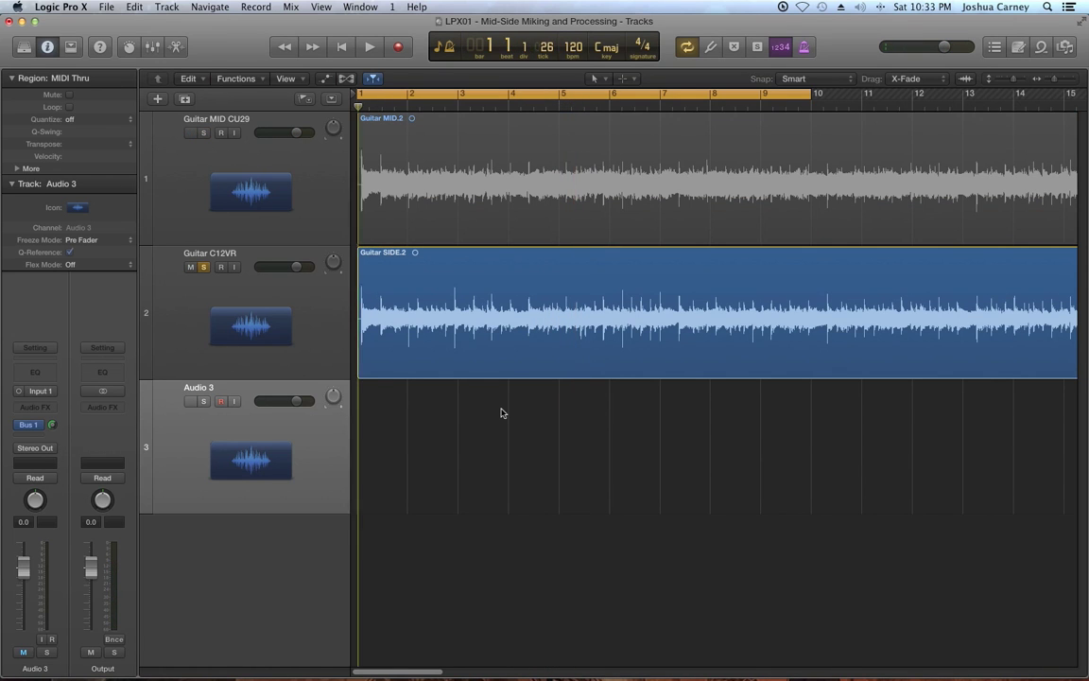
{"action": "key", "text": "space"}
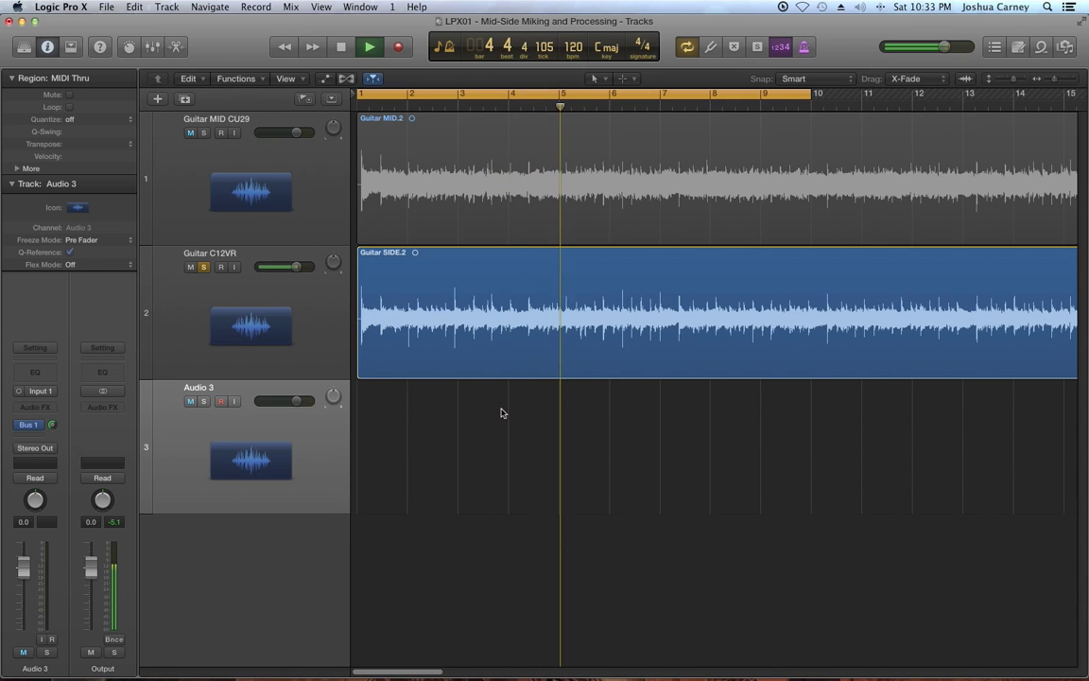
{"action": "key", "text": "space"}
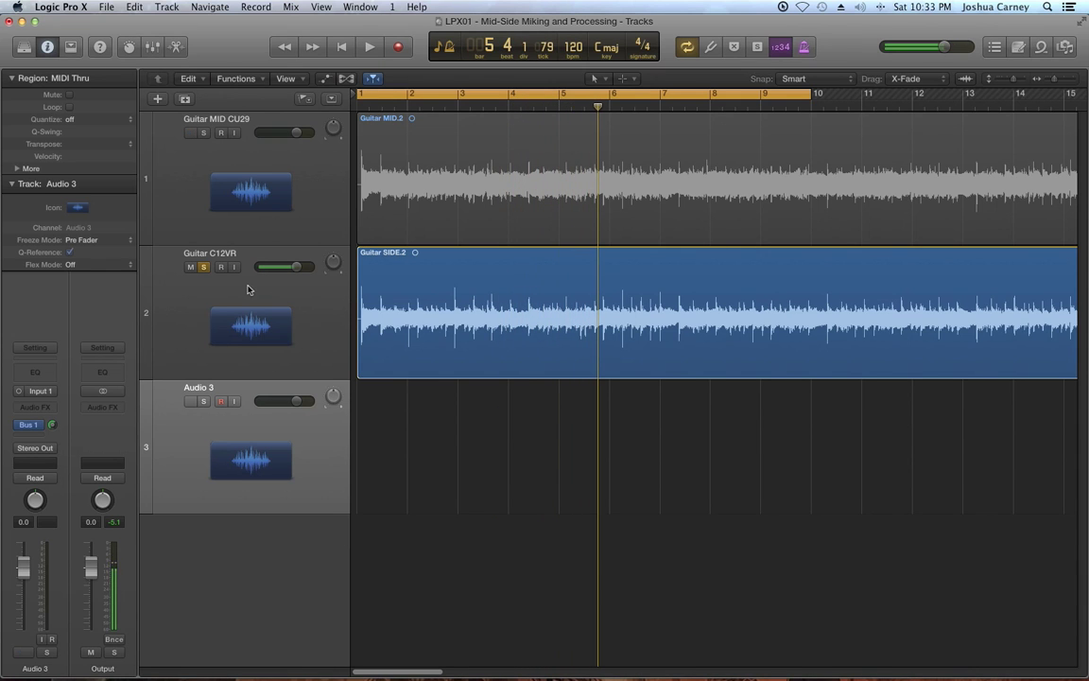
{"action": "left_click", "coordinate": [204, 267]}
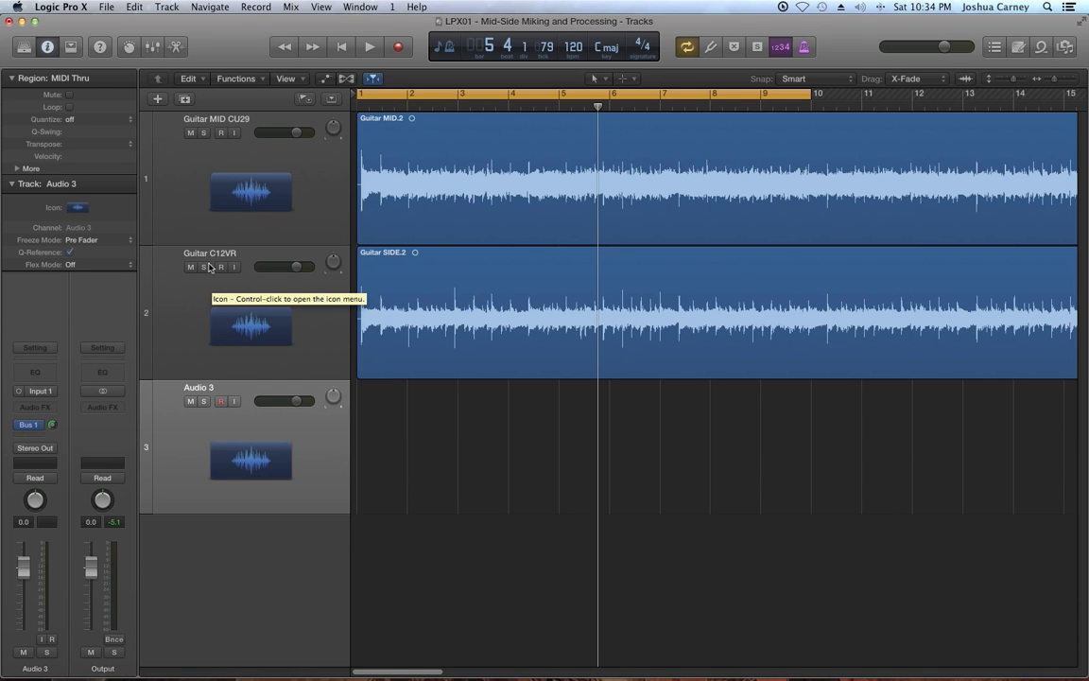
Rename track 2 to SIDE L and track 3 to SIDE R.
{"action": "double_click", "coordinate": [208, 253]}
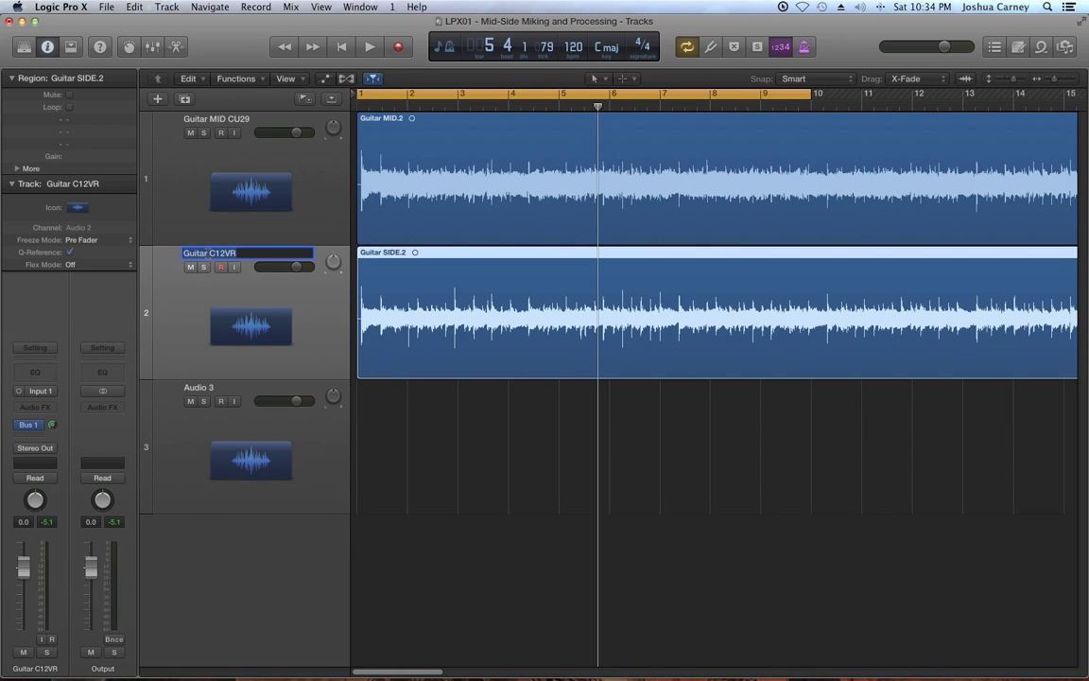
{"action": "key", "text": "Tab"}
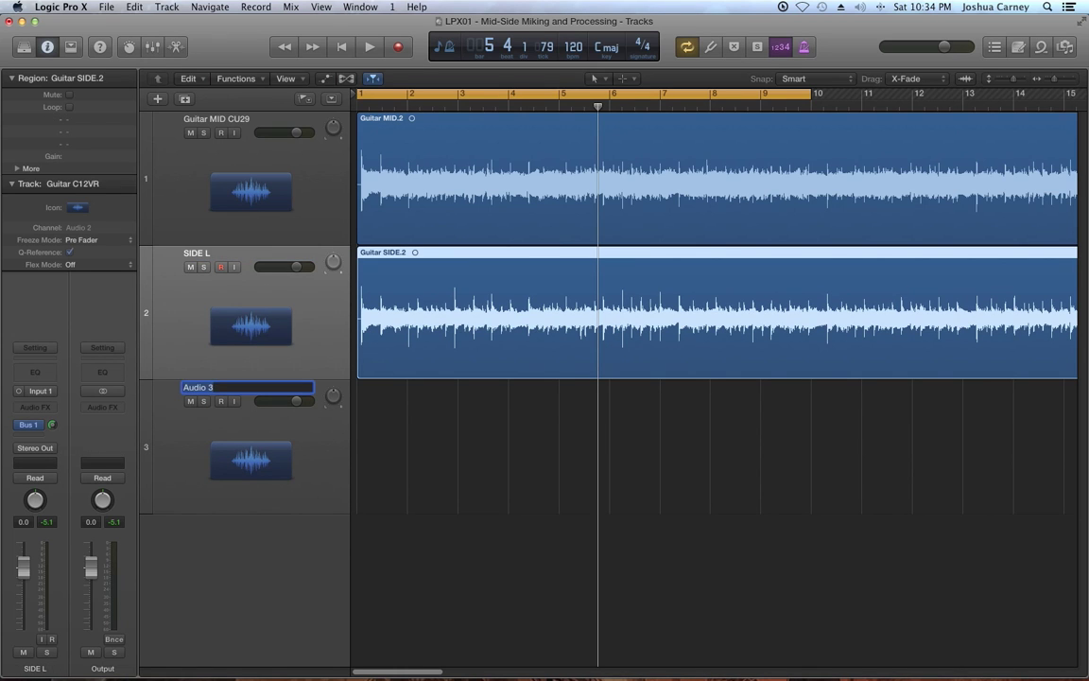
{"action": "type", "text": "SIDE R"}
{"action": "key", "text": "Return"}
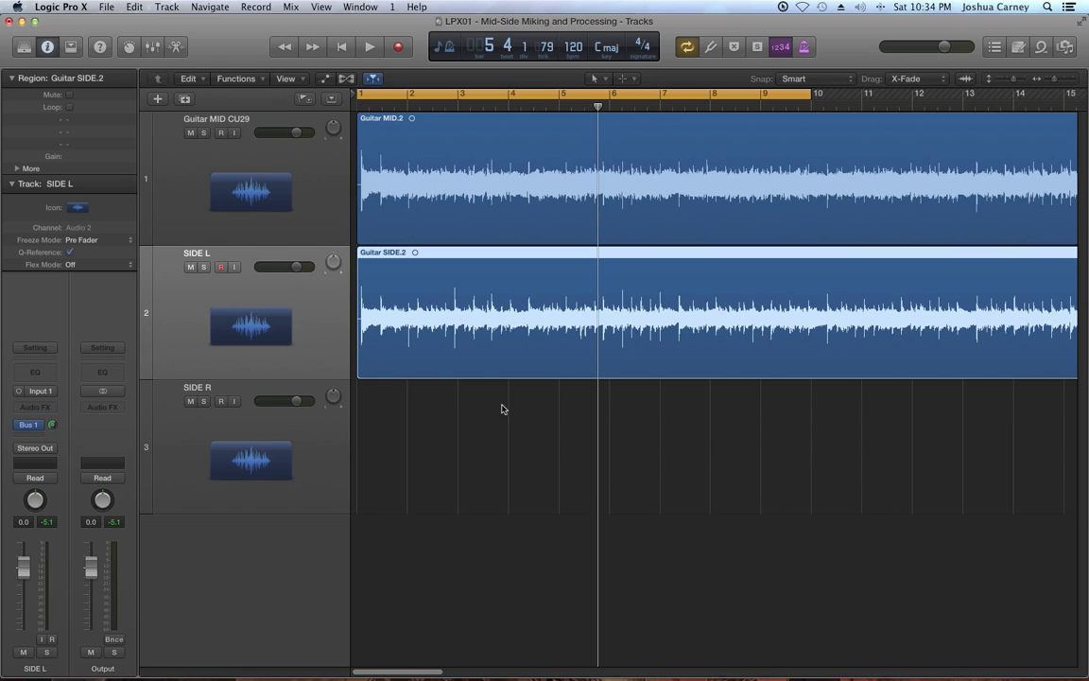
Copy the Guitar SIDE.2 region onto the SIDE R track and select SIDE R with its region.
{"action": "left_click", "coordinate": [456, 379]}
{"action": "left_click_drag", "start_coordinate": [417, 337], "coordinate": [421, 449]}
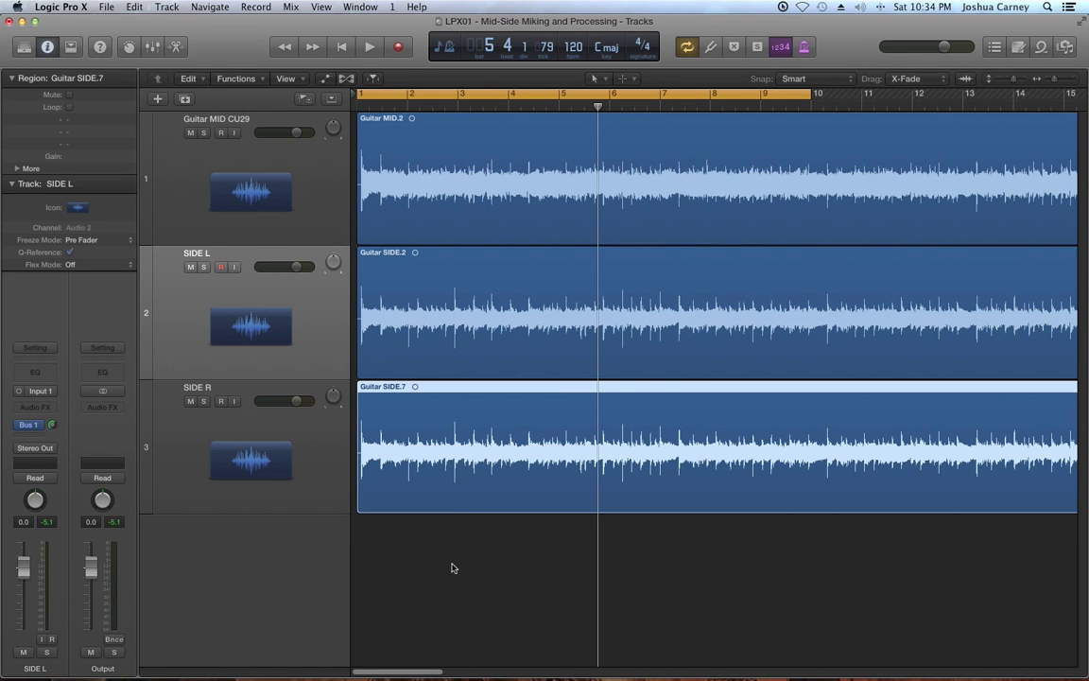
{"action": "left_click", "coordinate": [286, 475]}
{"action": "left_click", "coordinate": [257, 326]}
{"action": "left_click", "coordinate": [266, 409]}
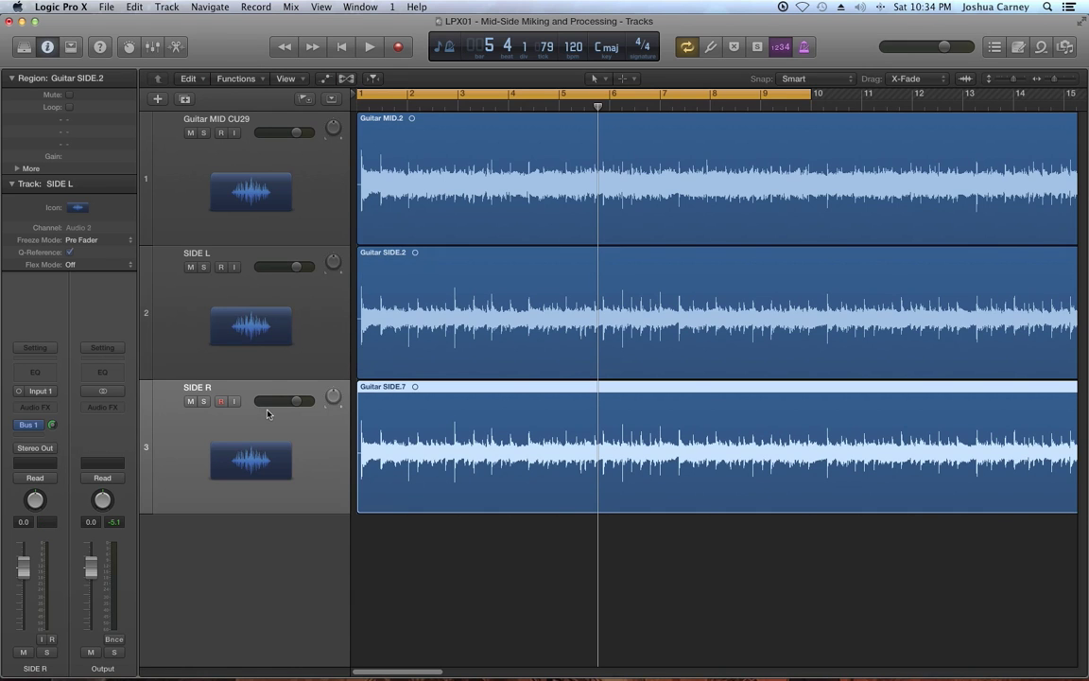
{"action": "left_click", "coordinate": [254, 352]}
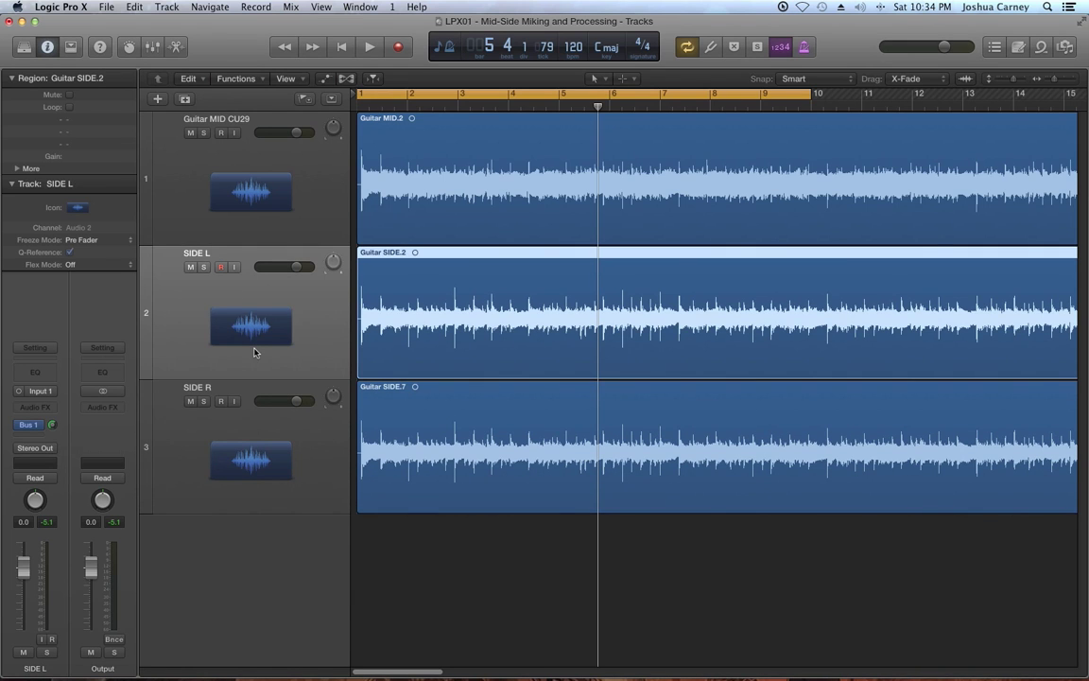
{"action": "left_click", "coordinate": [241, 469]}
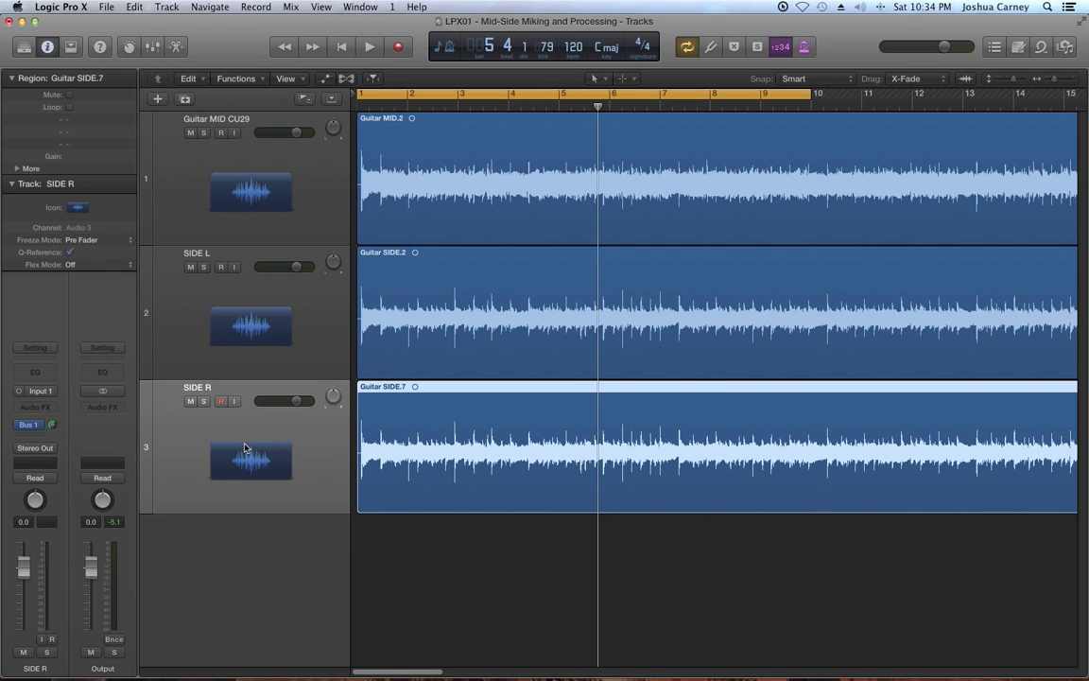
Insert a mono Utility Gain plug-in on SIDE R with Phase Invert switched on.
{"action": "left_click", "coordinate": [42, 413]}
{"action": "mouse_move", "coordinate": [48, 547]}
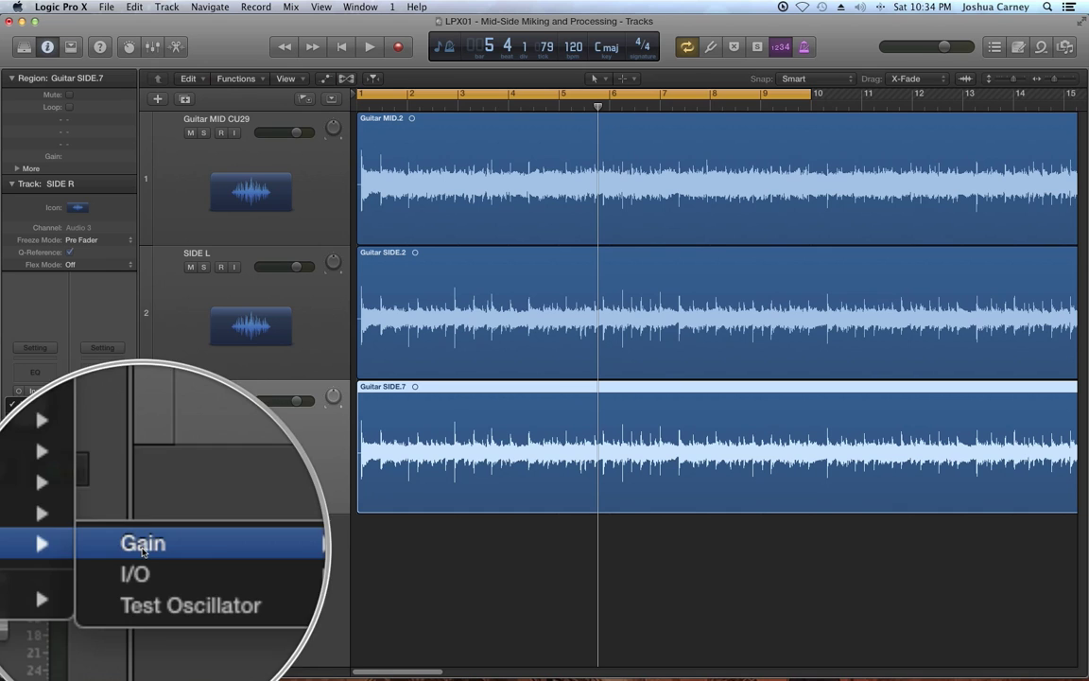
{"action": "mouse_move", "coordinate": [146, 545]}
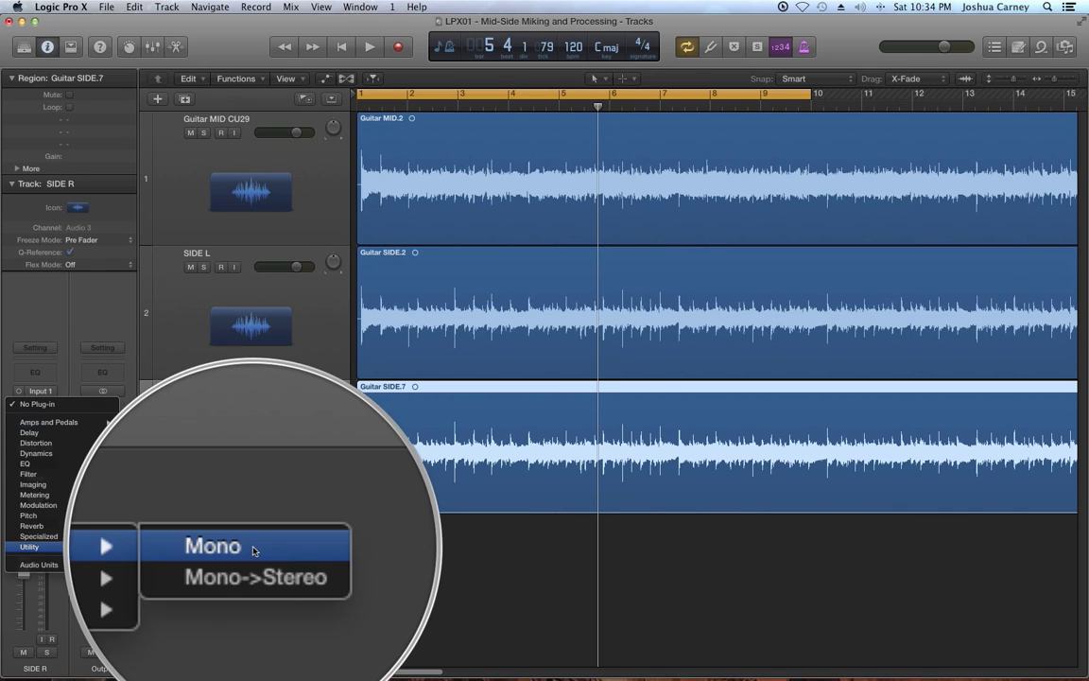
{"action": "left_click", "coordinate": [251, 549]}
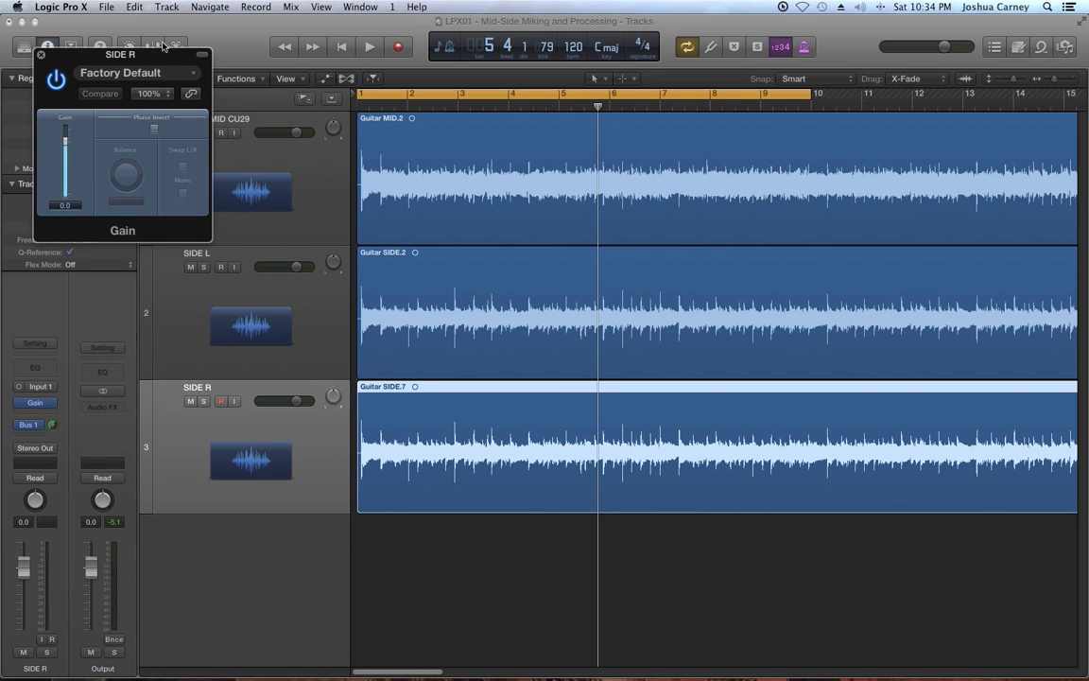
{"action": "left_click_drag", "start_coordinate": [156, 59], "coordinate": [177, 90]}
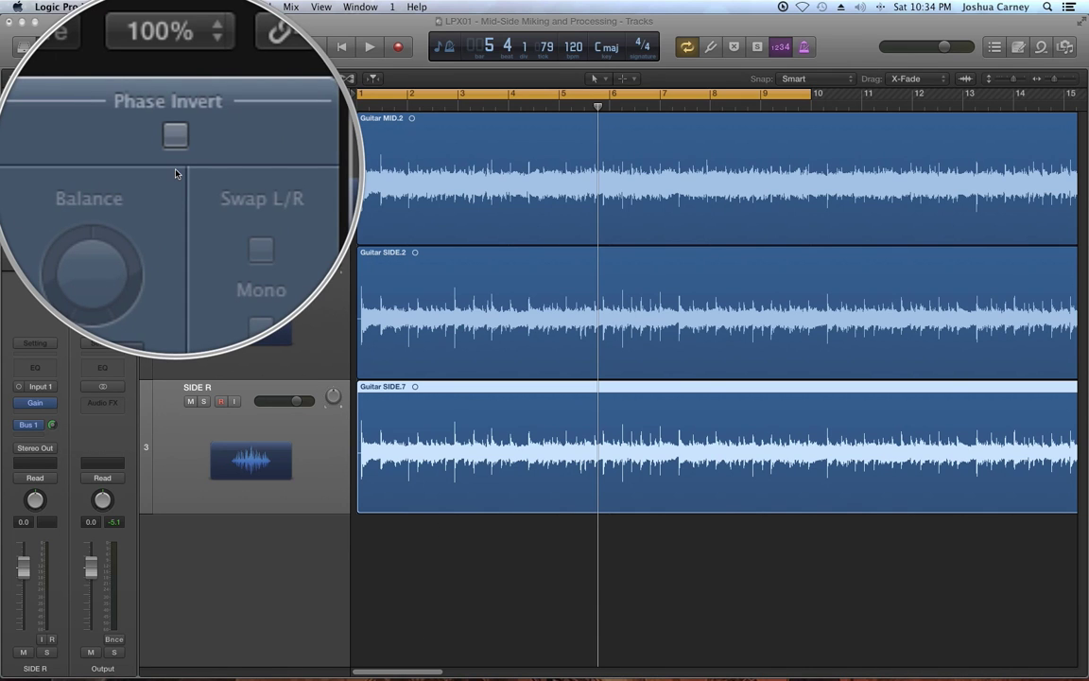
{"action": "left_click", "coordinate": [175, 158]}
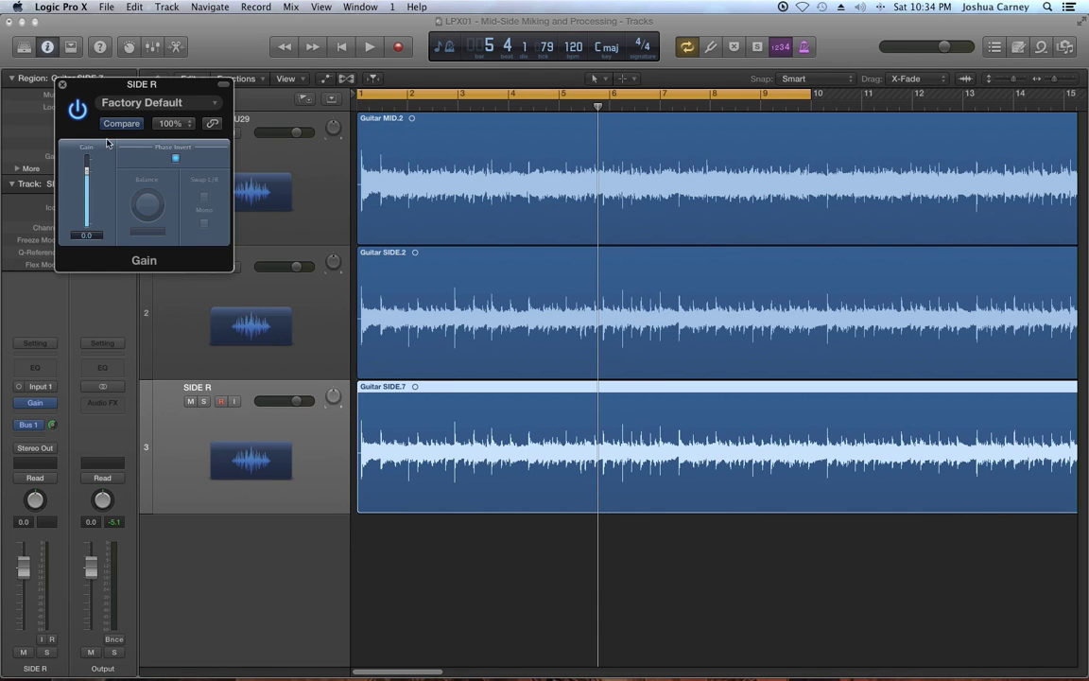
{"action": "left_click", "coordinate": [62, 86]}
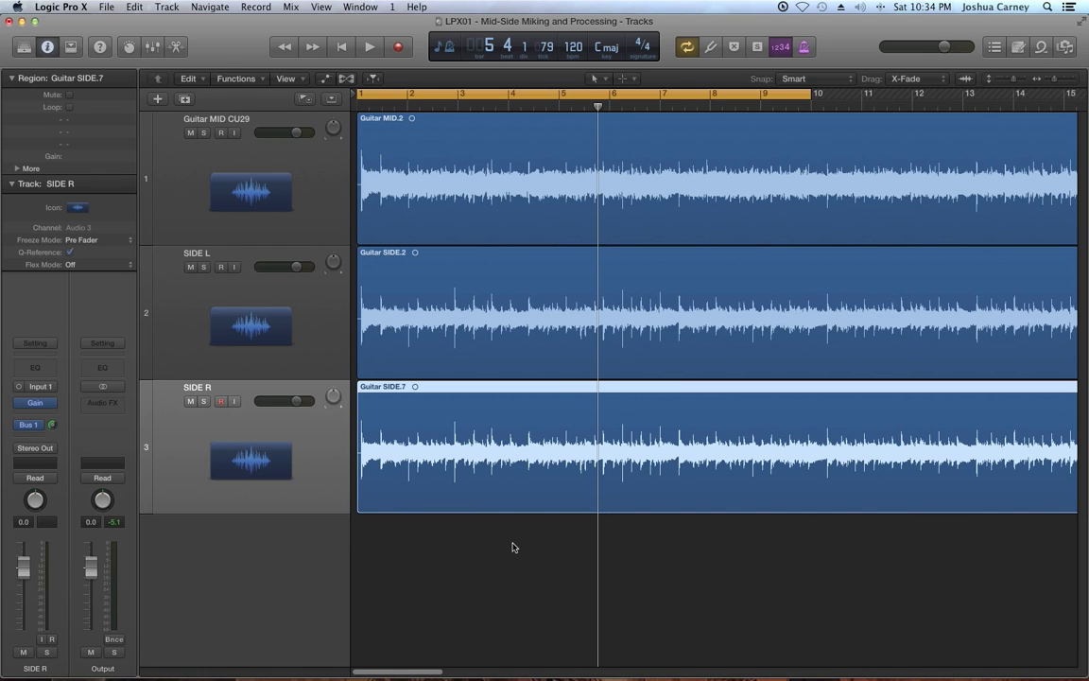
Mute Guitar MID CU29 and play SIDE L and SIDE R together until bar 6.
{"action": "left_click", "coordinate": [190, 134]}
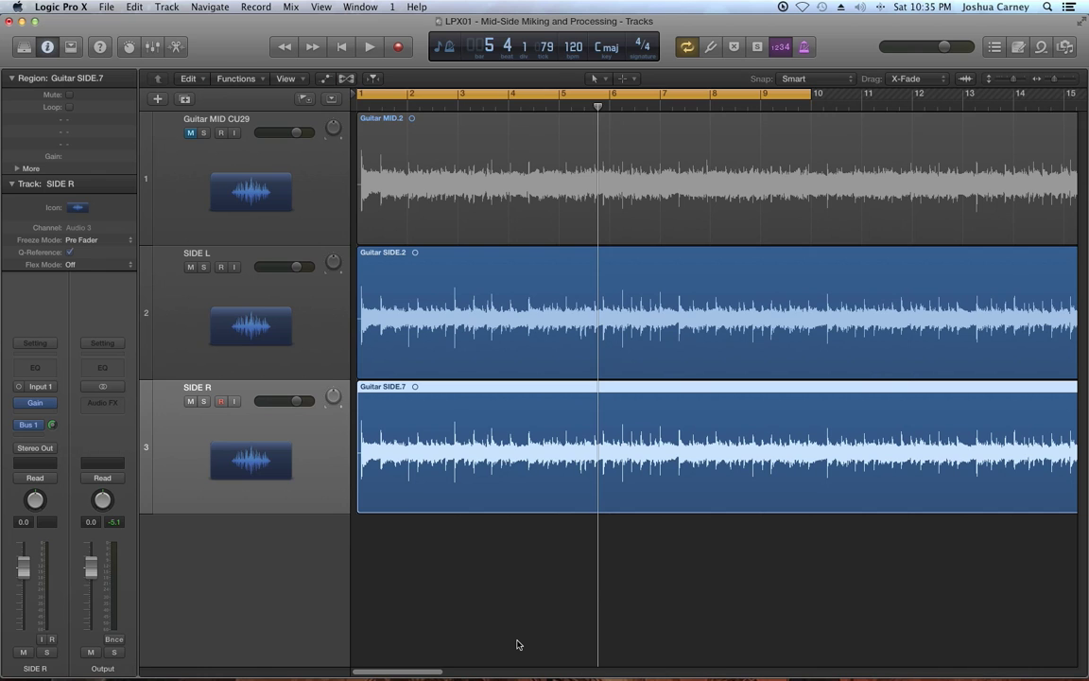
{"action": "key", "text": "space"}
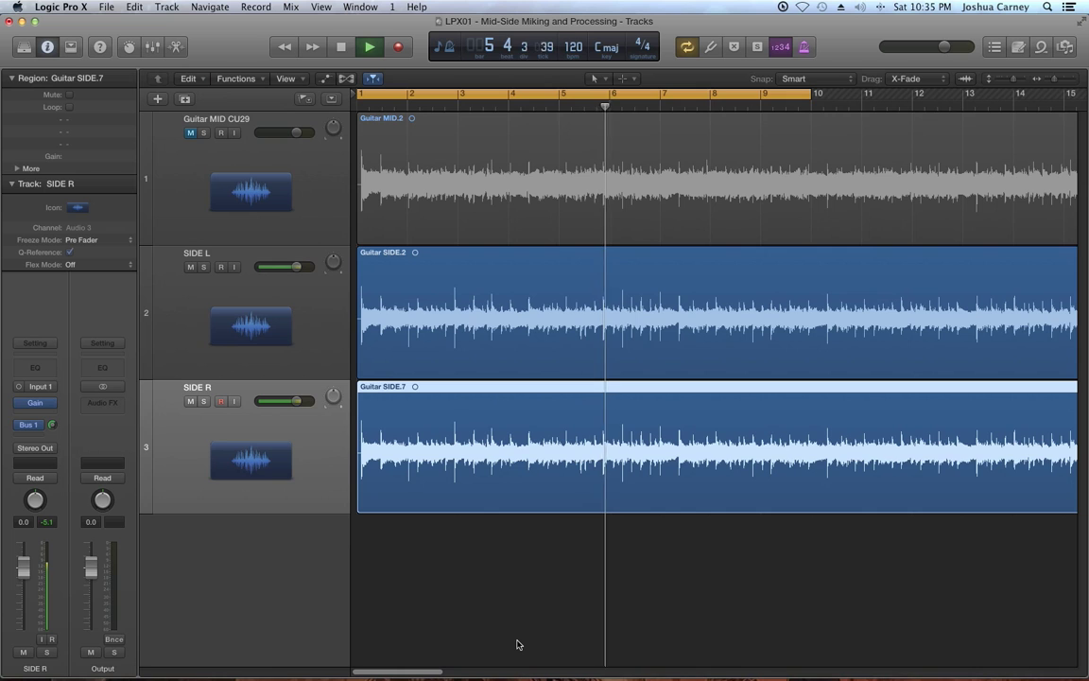
{"action": "key", "text": "space"}
{"action": "left_click", "coordinate": [262, 345]}
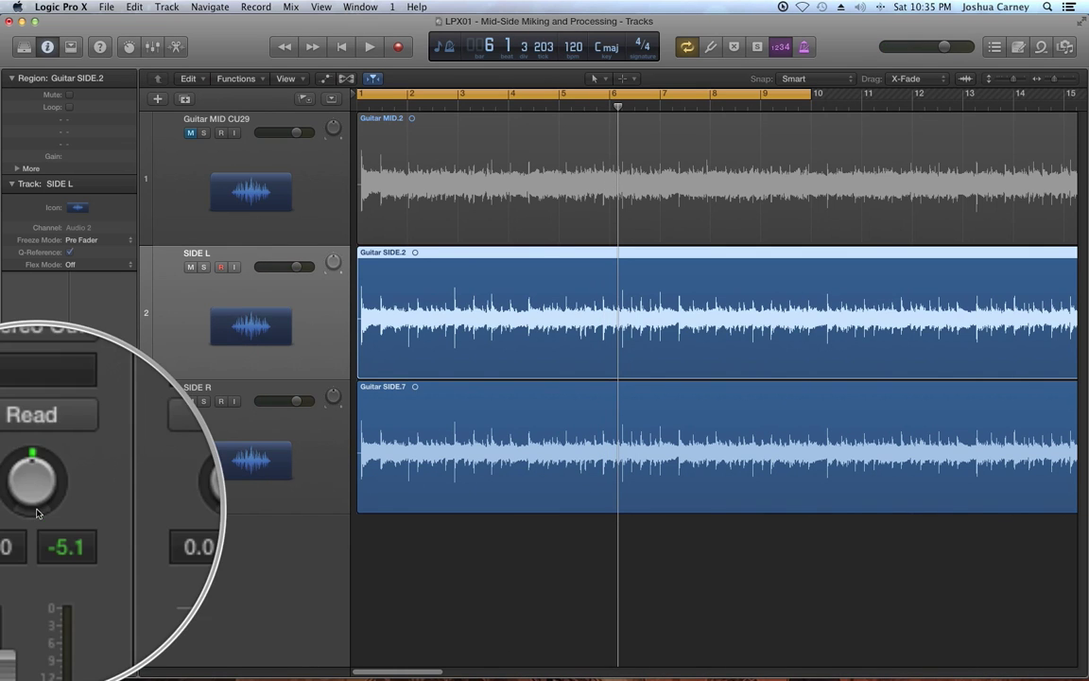
{"action": "left_click", "coordinate": [221, 472]}
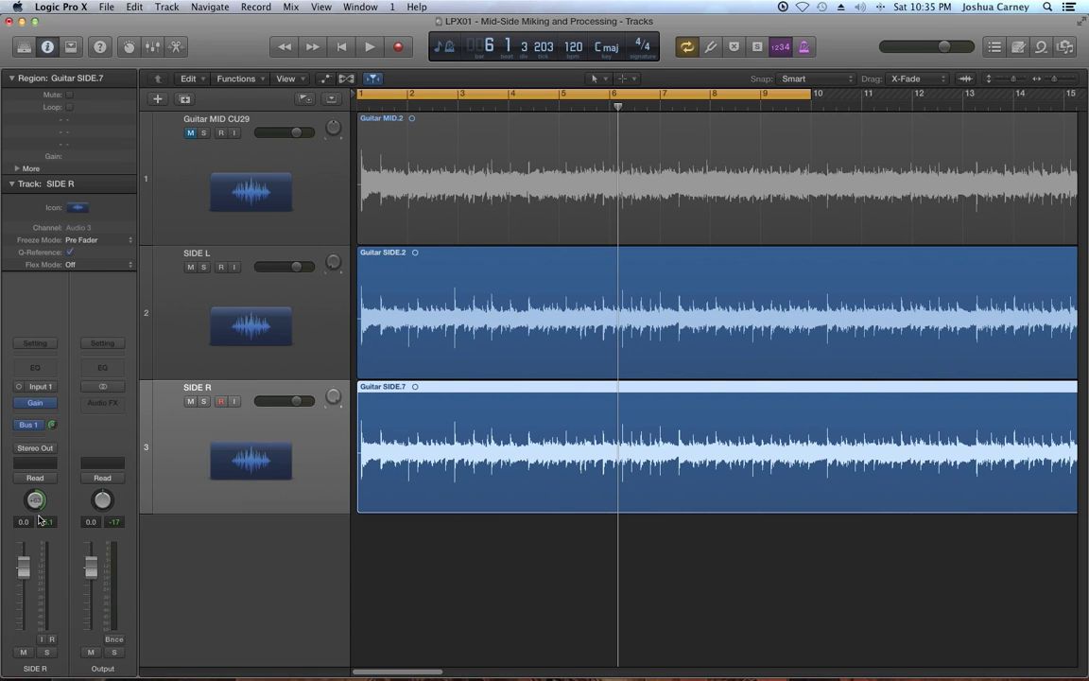
{"action": "key", "text": "super+2"}
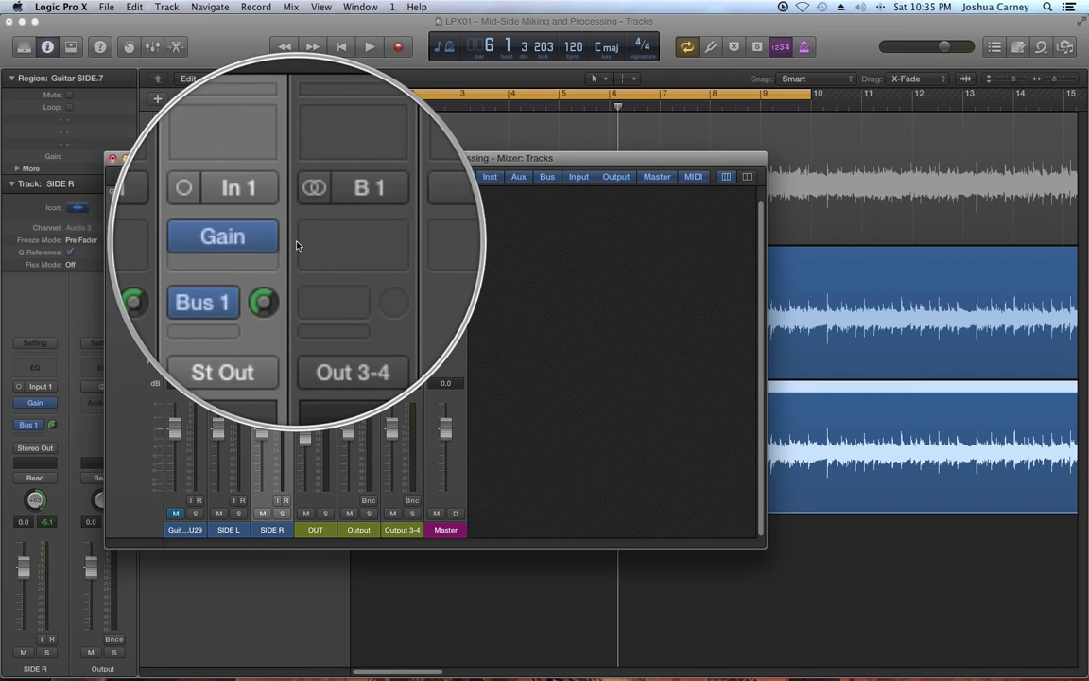
Play the side tracks, comparing SIDE R muted and unmuted from the Mixer.
{"action": "left_click", "coordinate": [113, 159]}
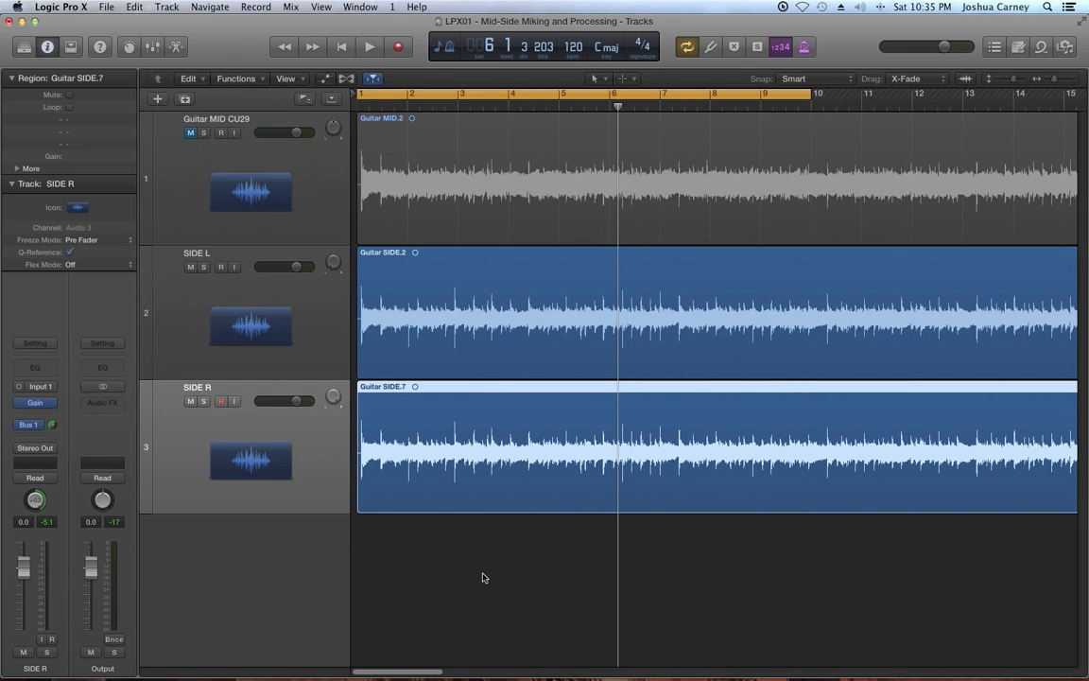
{"action": "key", "text": "space"}
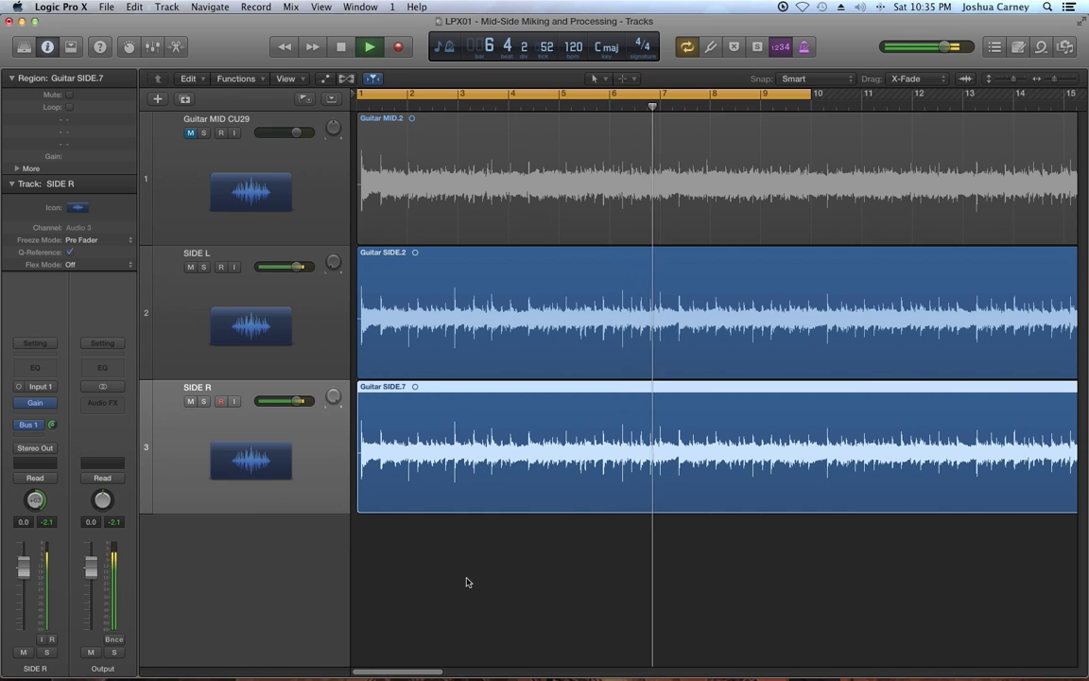
{"action": "key", "text": "space"}
{"action": "key", "text": "super+2"}
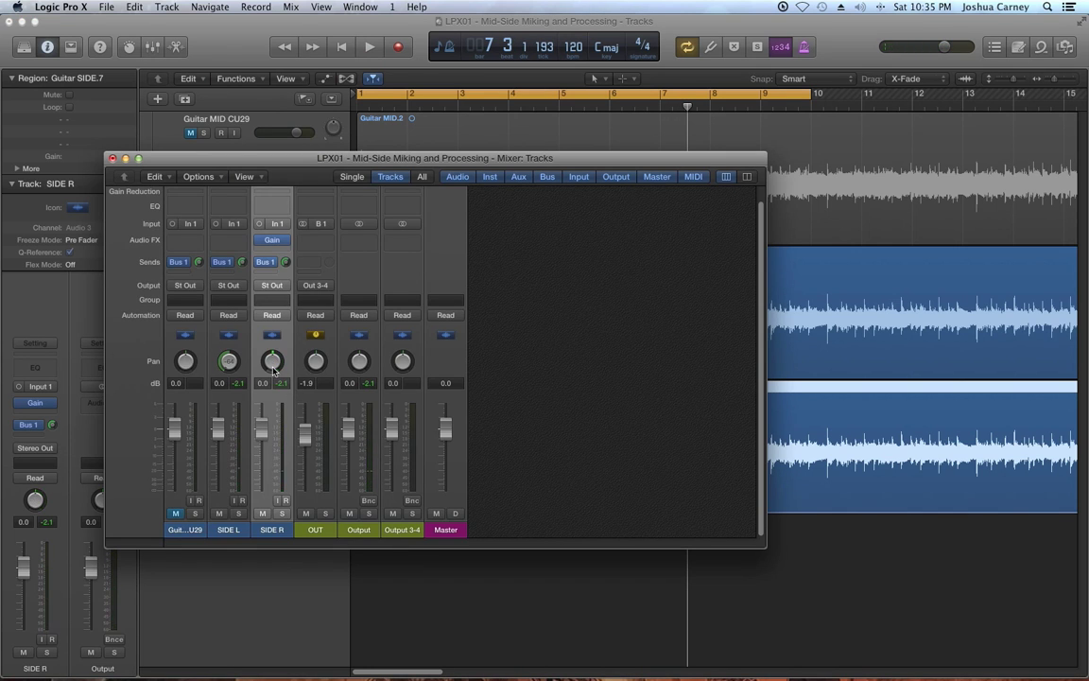
{"action": "left_click", "coordinate": [264, 513]}
{"action": "key", "text": "space"}
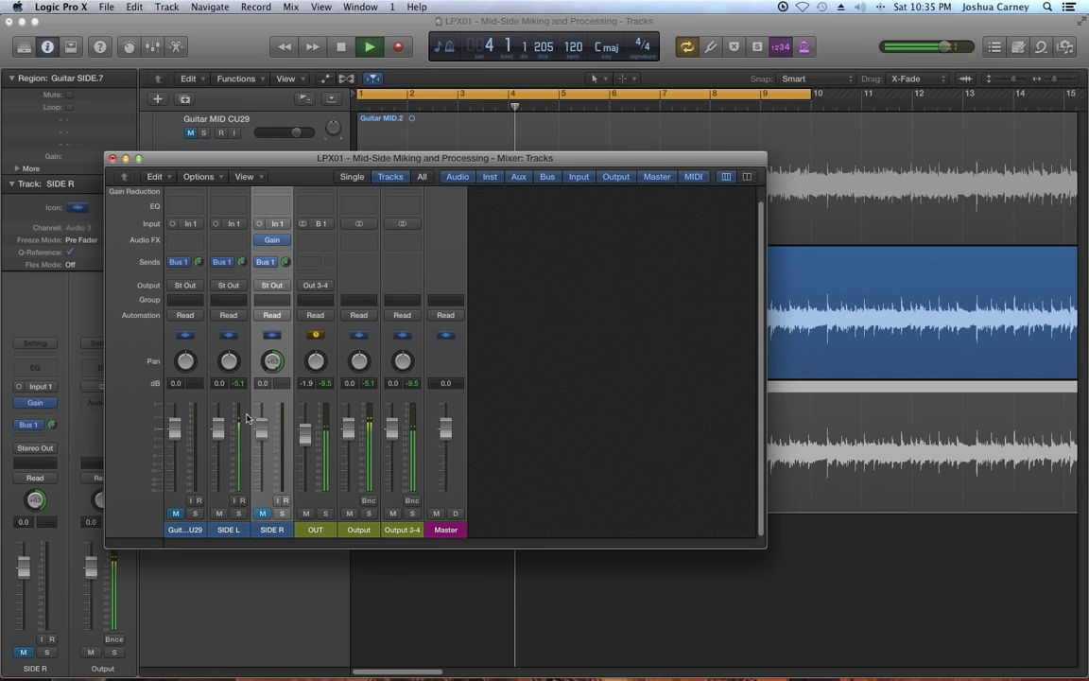
{"action": "key", "text": "space"}
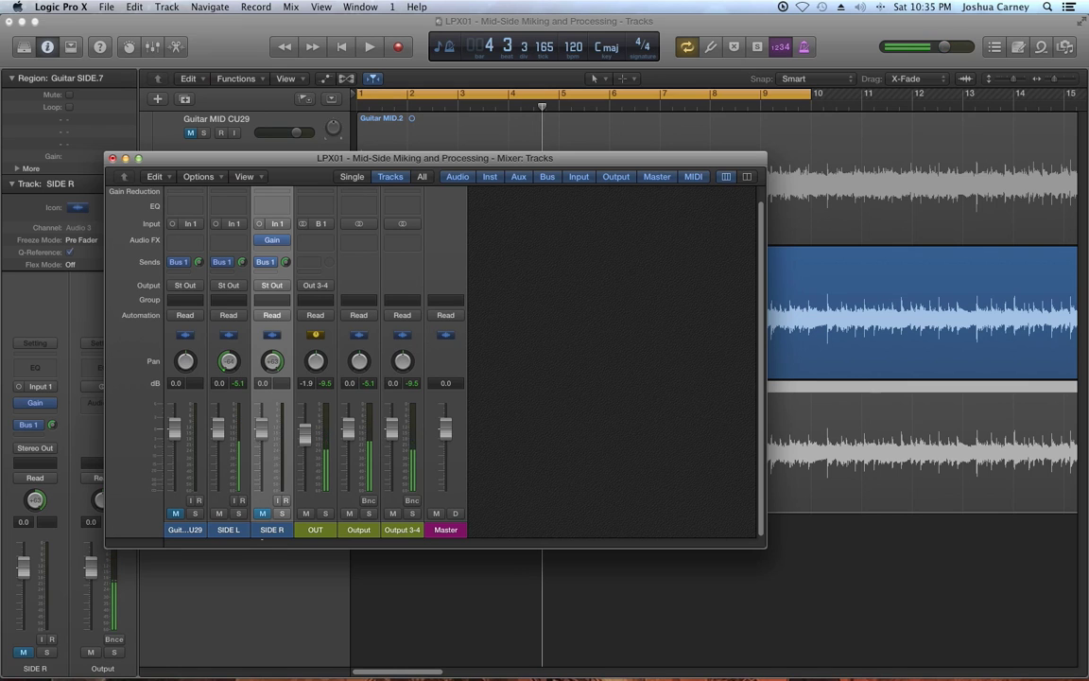
{"action": "left_click", "coordinate": [269, 532]}
{"action": "key", "text": "space"}
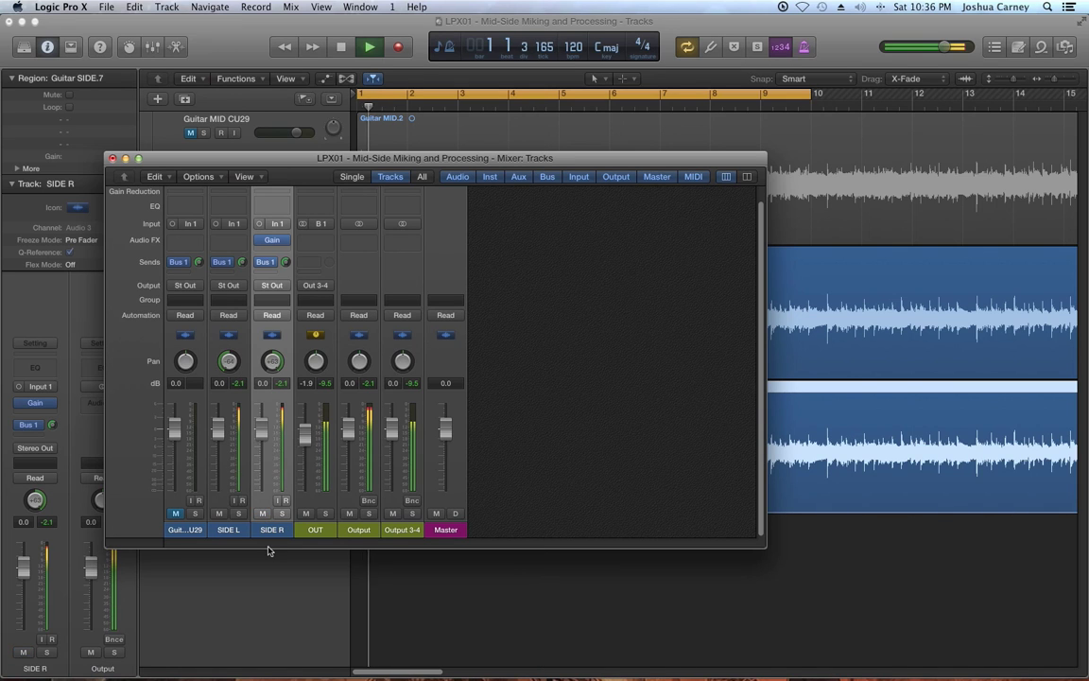
{"action": "left_click", "coordinate": [112, 158]}
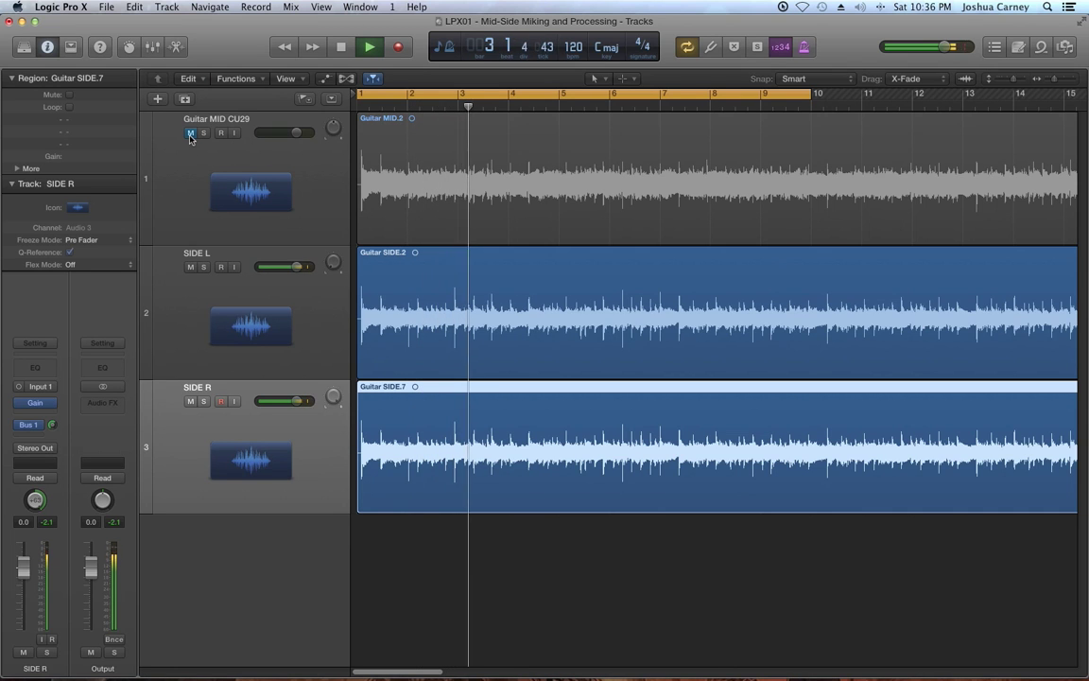
Unmute Guitar MID CU29, play all three tracks, and reset the output peak readout in the Mixer.
{"action": "key", "text": "space"}
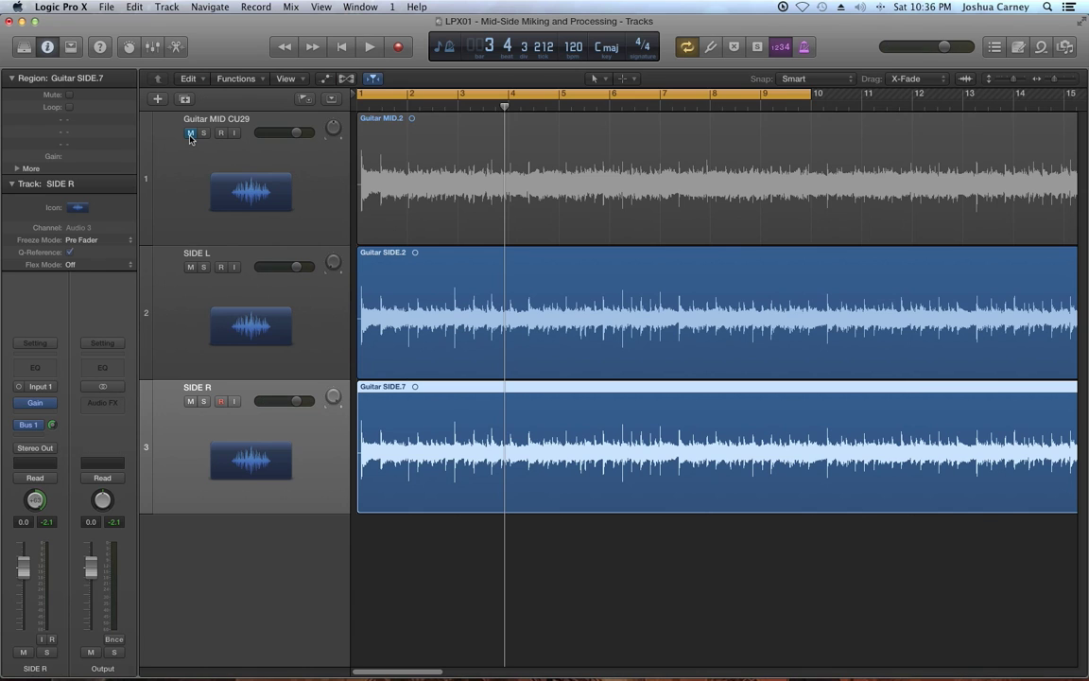
{"action": "left_click", "coordinate": [190, 133]}
{"action": "key", "text": "space"}
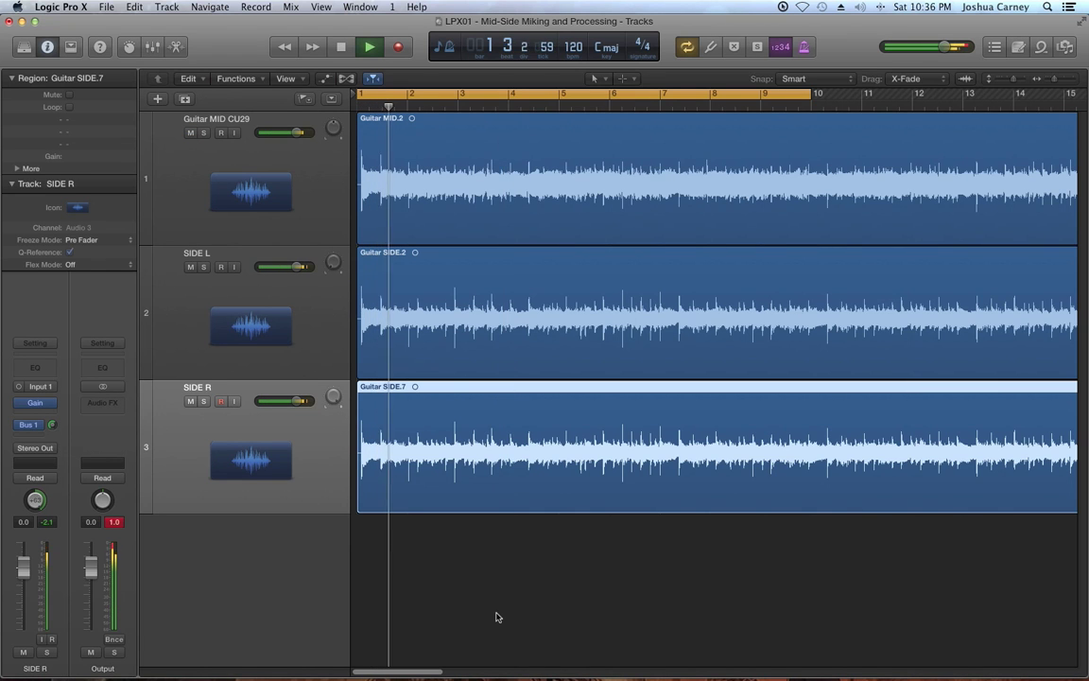
{"action": "key", "text": "super+2"}
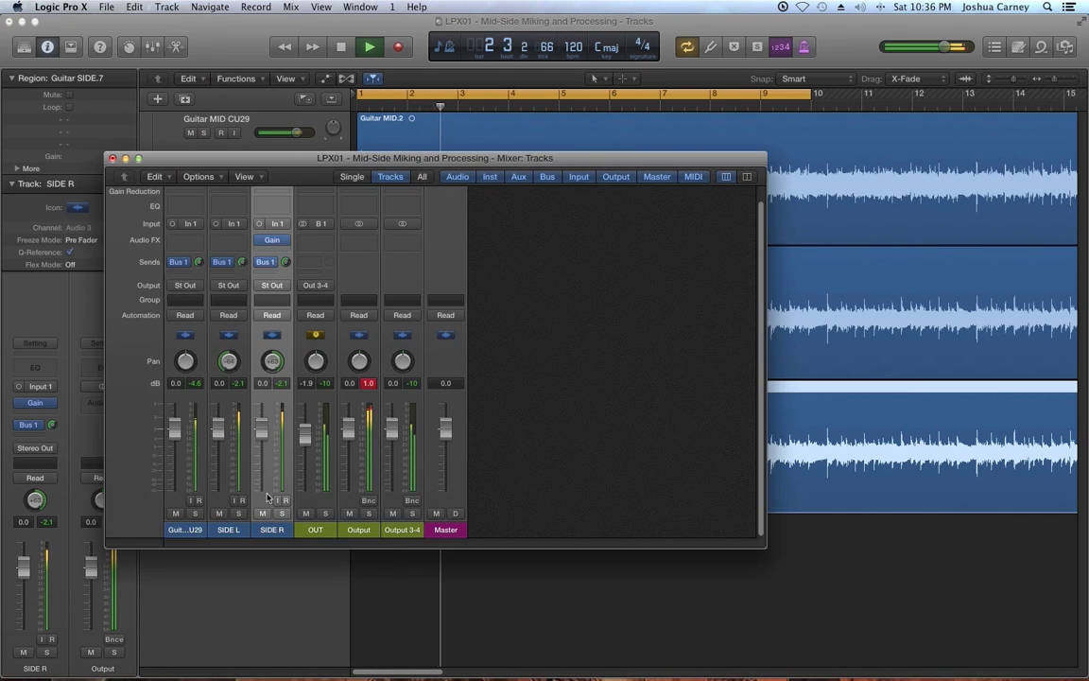
{"action": "key", "text": "Up"}
{"action": "key", "text": "Up"}
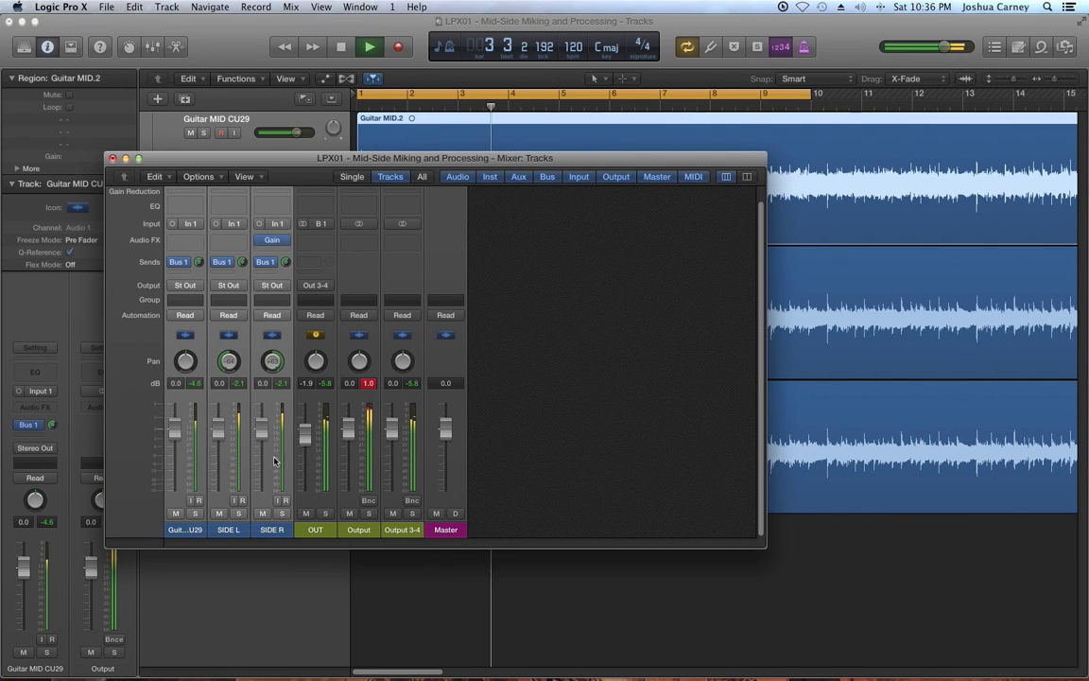
{"action": "left_click", "coordinate": [369, 383]}
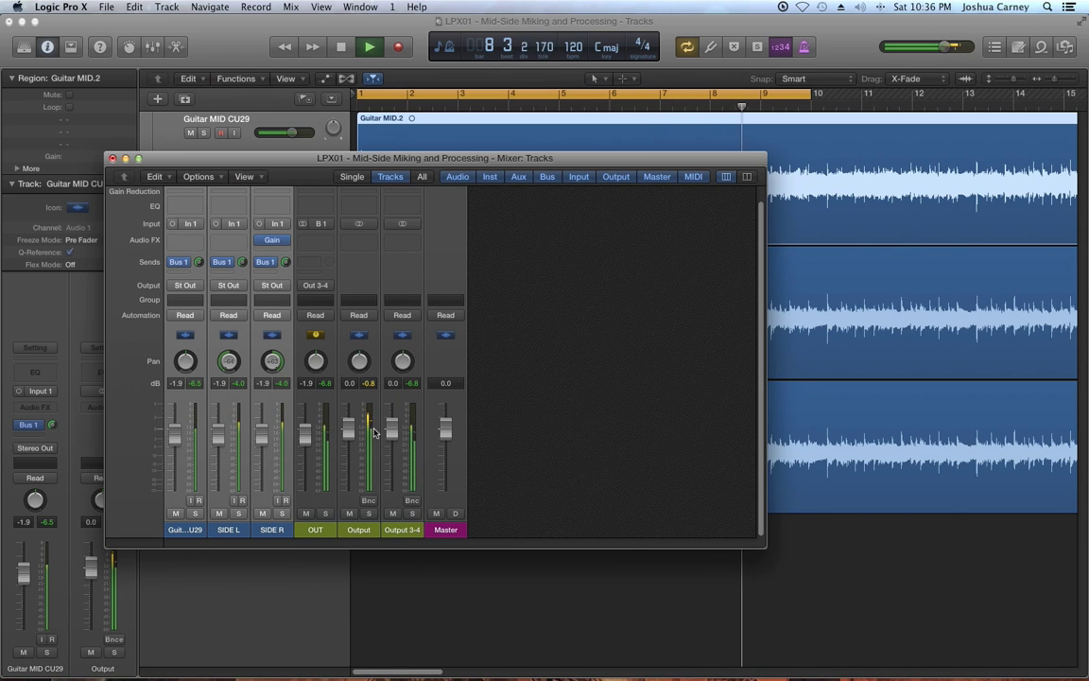
{"action": "key", "text": "space"}
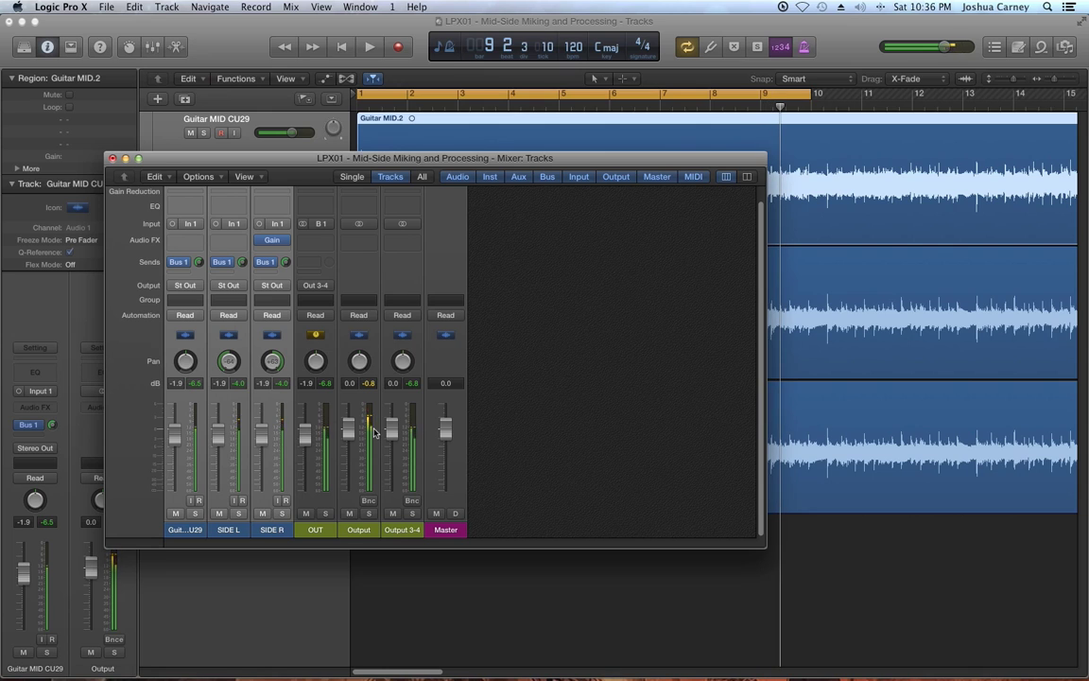
{"action": "scroll", "coordinate": [524, 329], "scroll_direction": "up", "scroll_amount": 2}
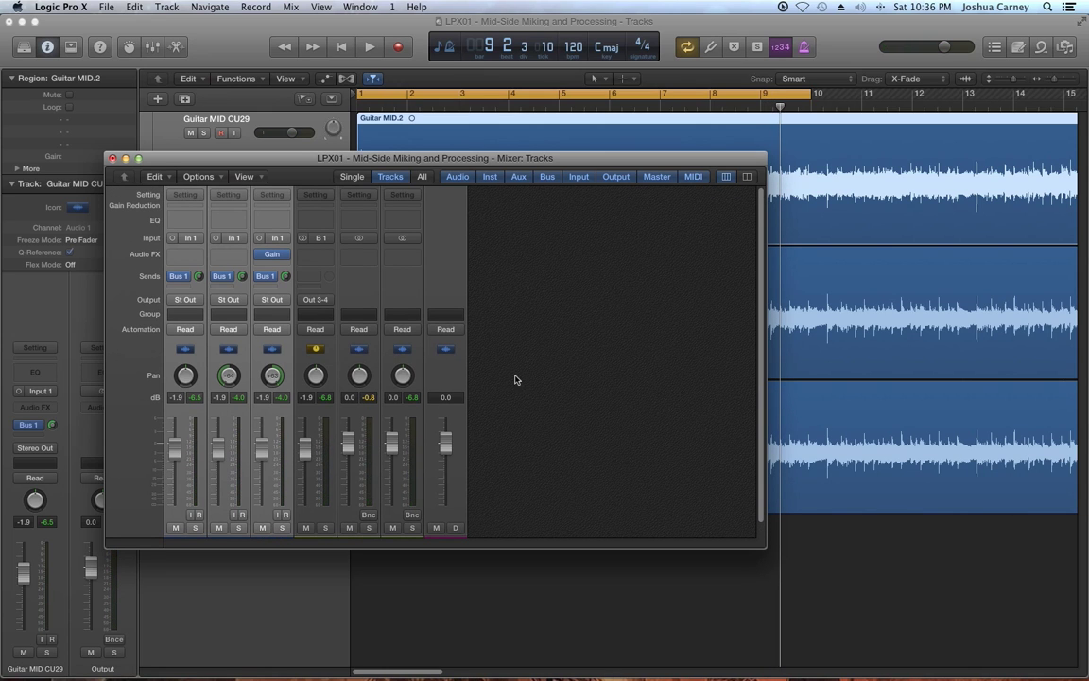
Close the Mixer window to return to the Guitar MID CU29, SIDE L and SIDE R tracks.
{"action": "left_click", "coordinate": [112, 158]}
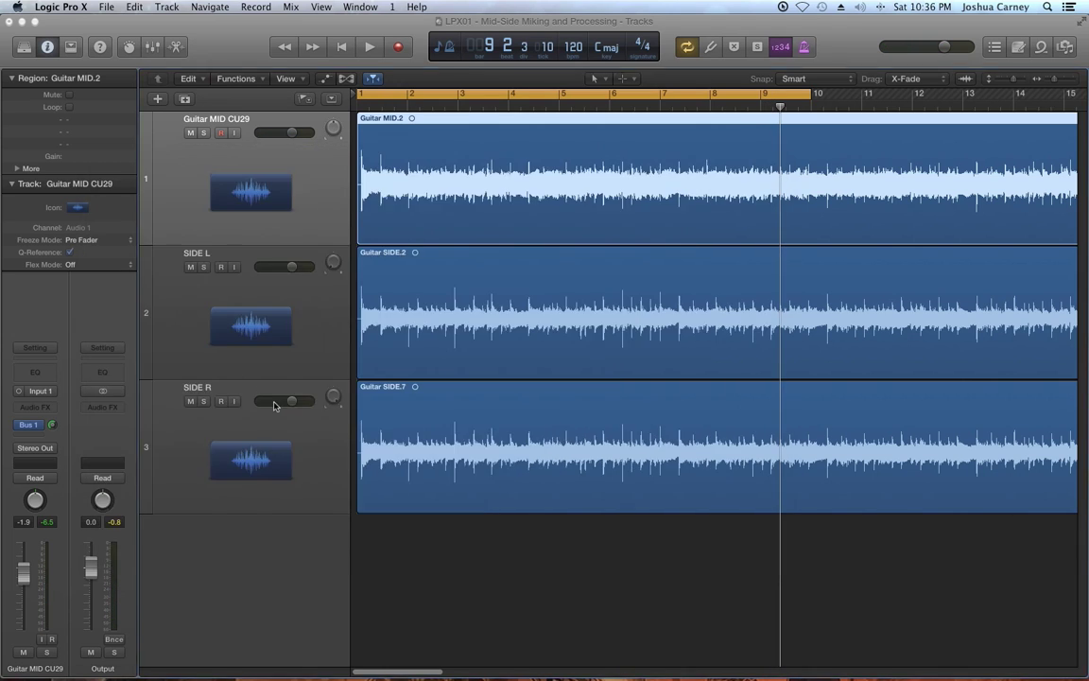